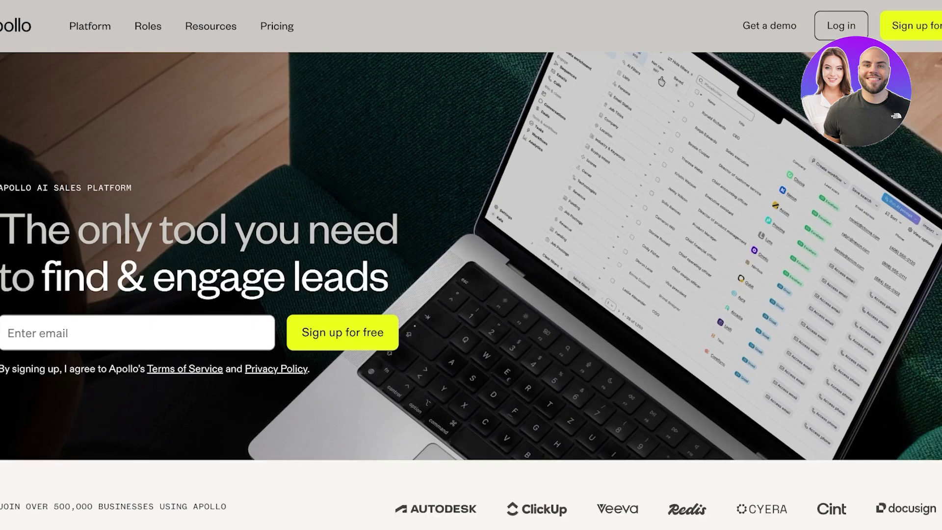
- Look through the Apollo homepage's product overview and accept the Terms of Service and Privacy Policy on the sign-up page
scroll(470, 265, "down", 14)
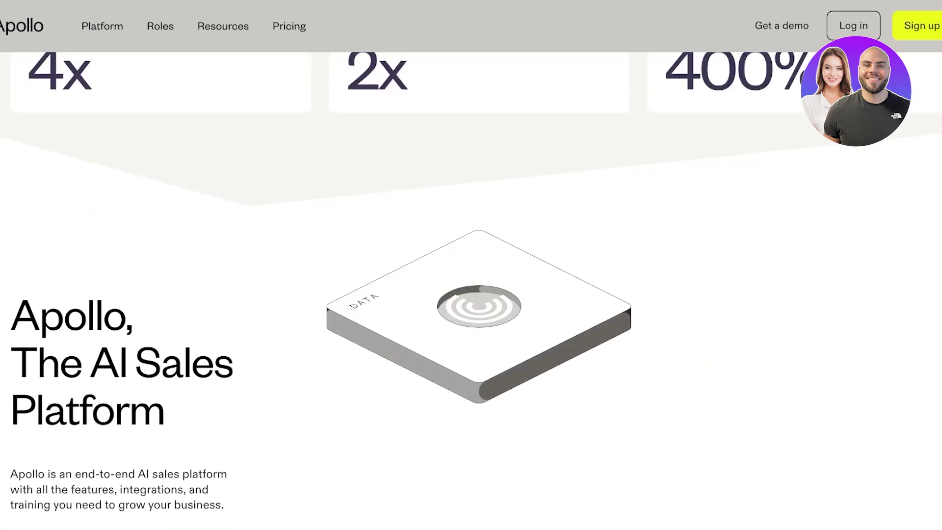
scroll(471, 265, "down", 5)
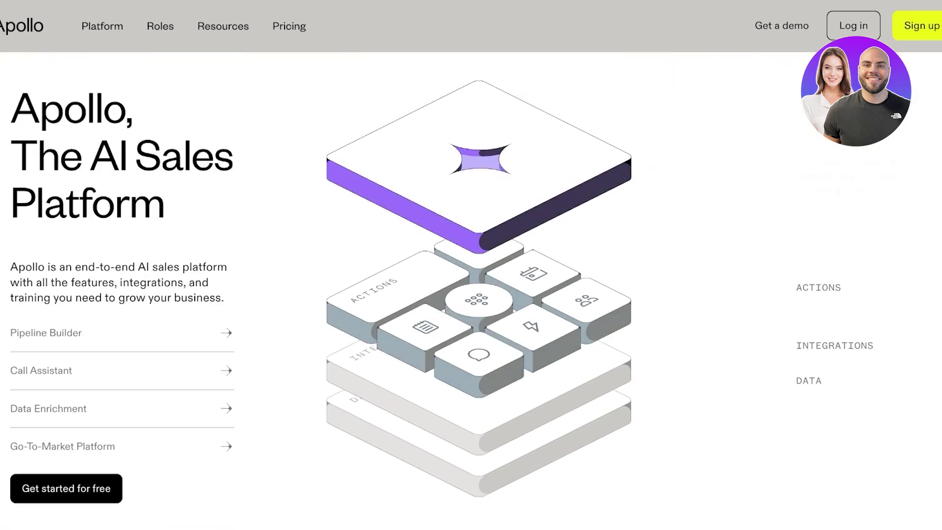
scroll(471, 265, "down", 10)
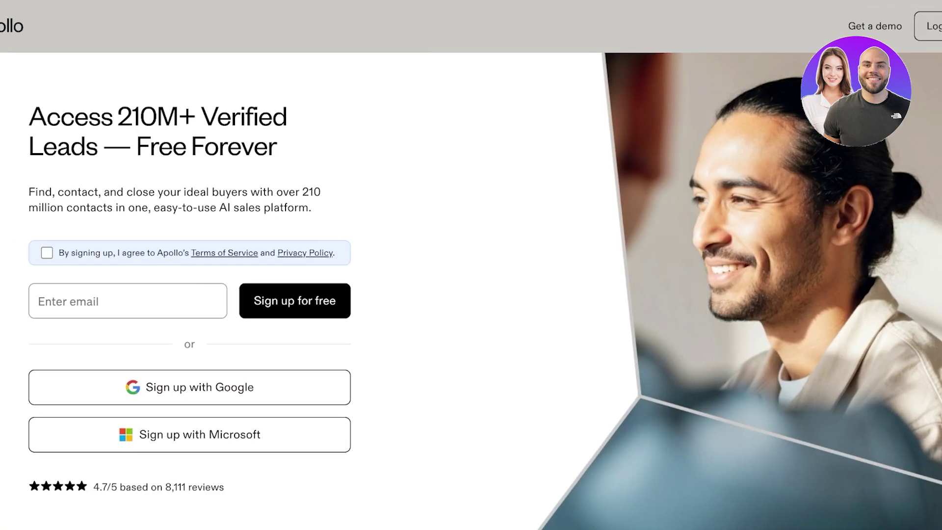
left_click(47, 253)
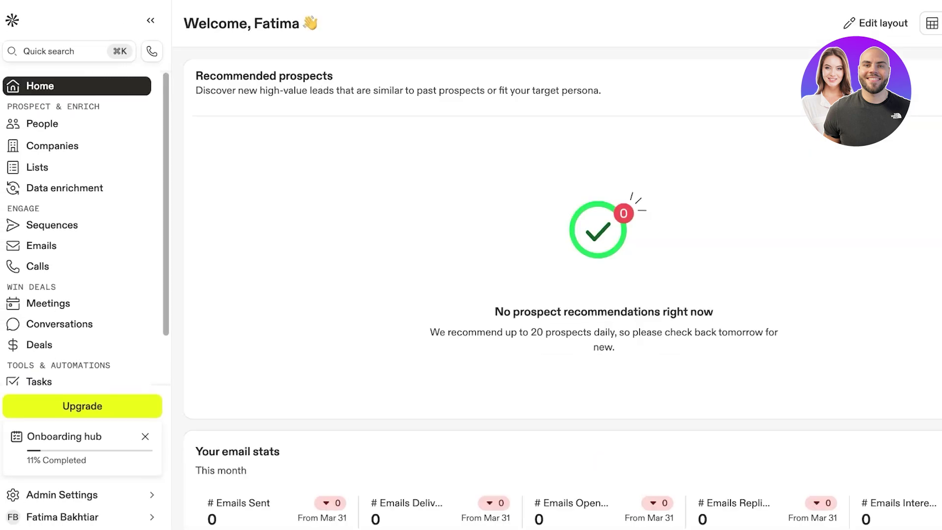
- Review the home dashboard's layout choices, including the Generate Pipeline options and the system, personal and favorite layouts
left_click(932, 23)
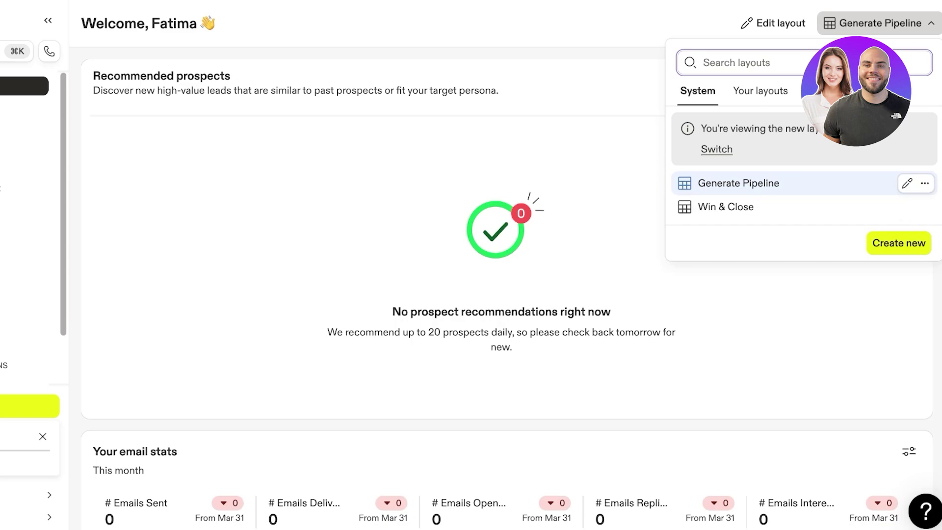
left_click(925, 183)
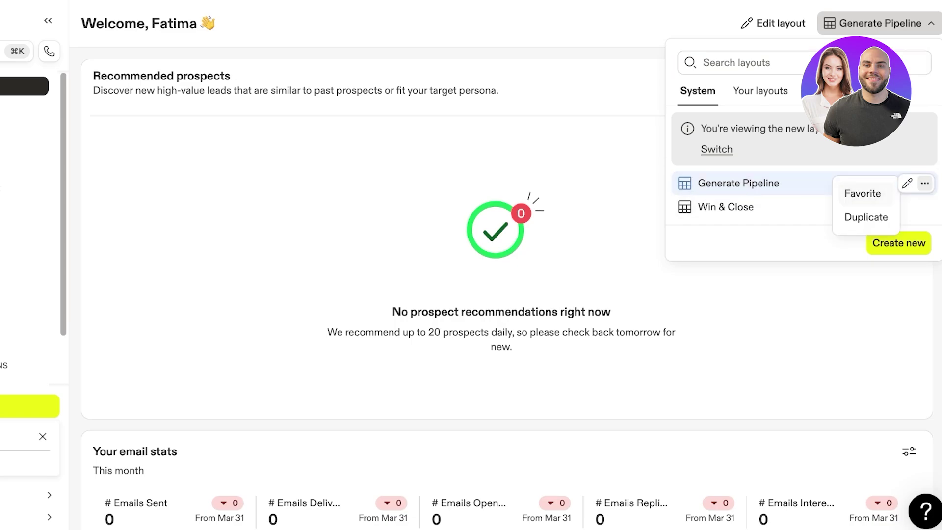
left_click(760, 92)
left_click(825, 92)
left_click(697, 91)
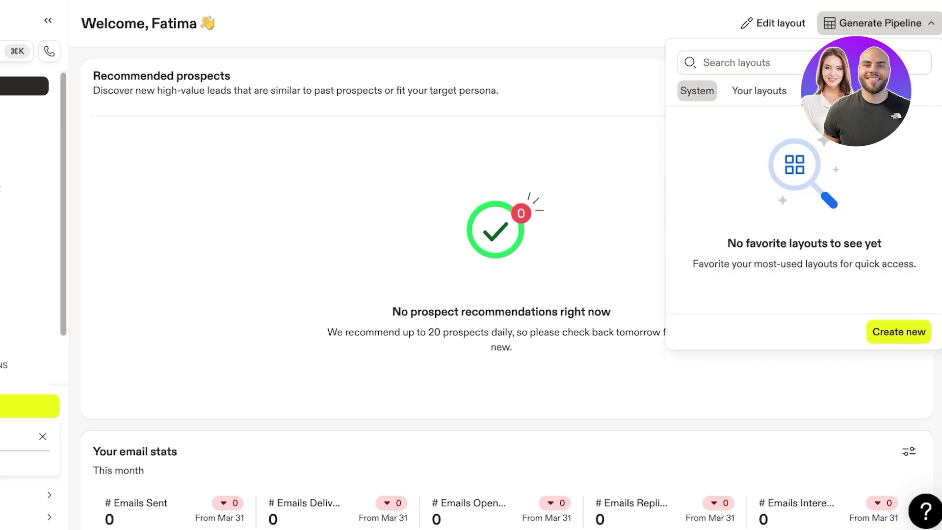
left_click(898, 242)
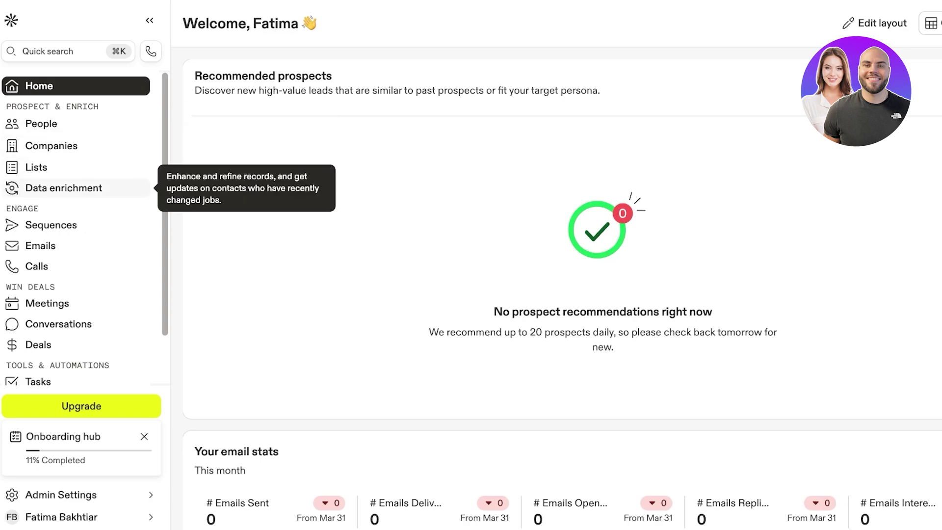
- Look through the navigation sections for prospecting, engagement, deals, and tools and automations
scroll(98, 266, "down", 1)
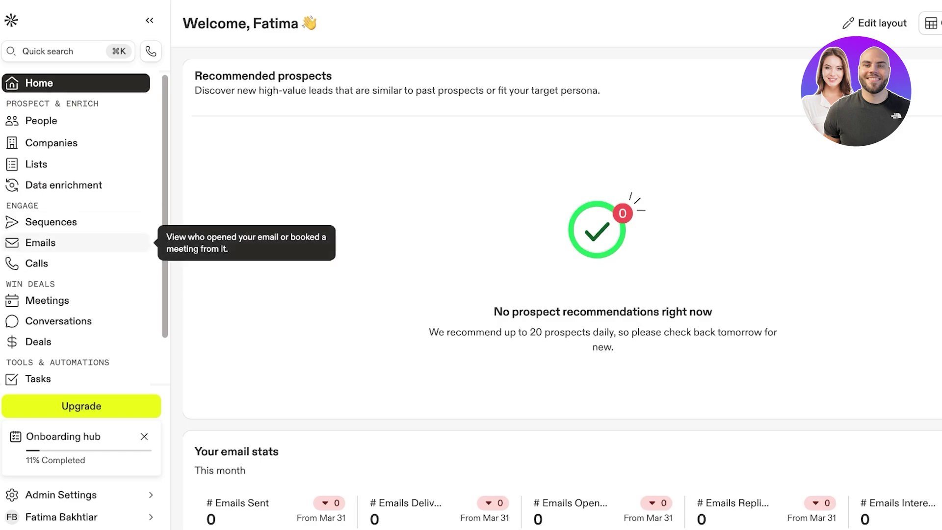
scroll(74, 265, "down", 1)
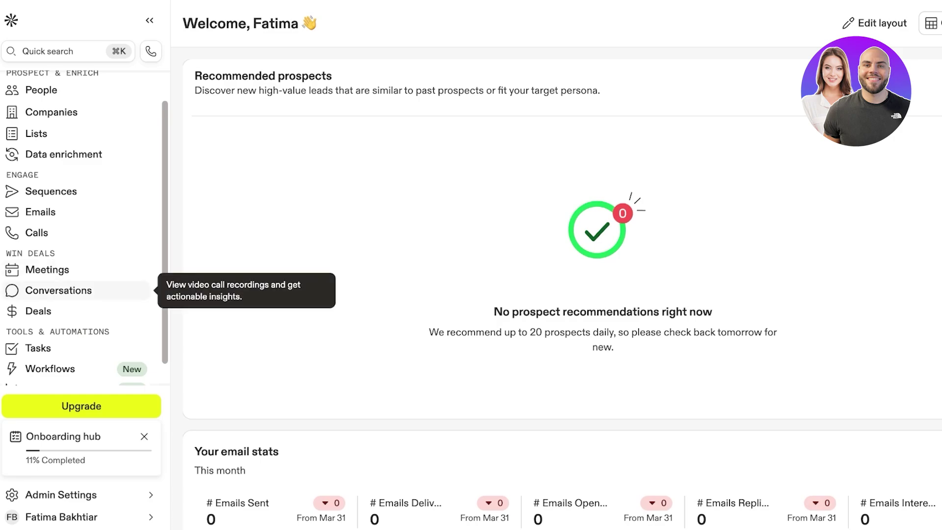
scroll(79, 295, "down", 1)
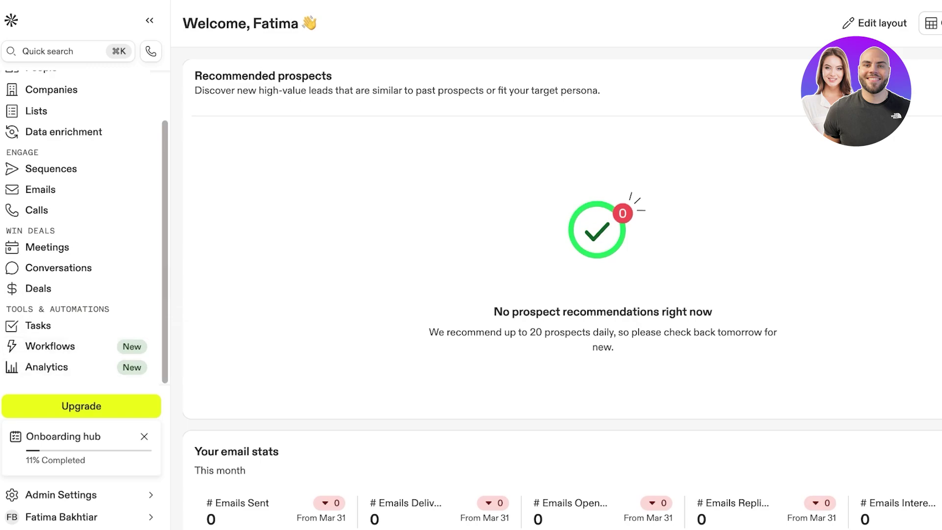
scroll(74, 197, "up", 2)
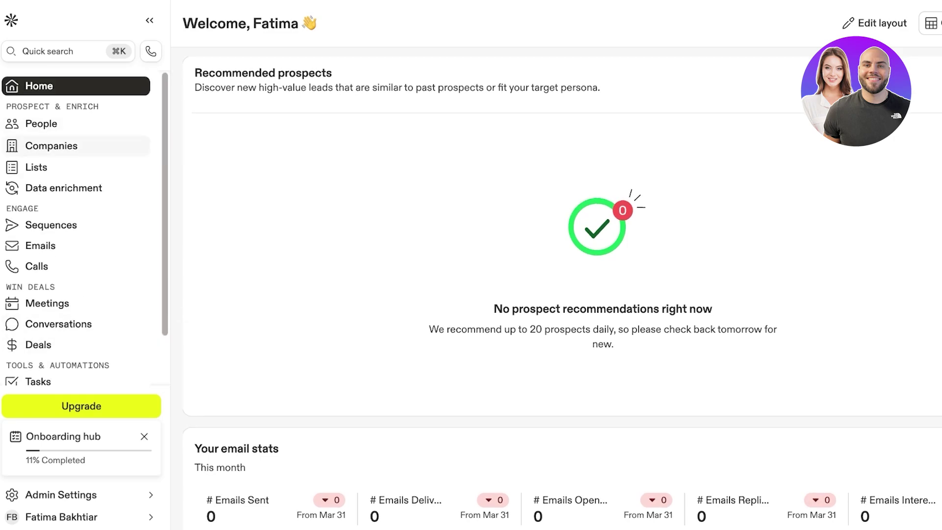
- Open the People search and clear the Marketing Exec persona filter
left_click(41, 124)
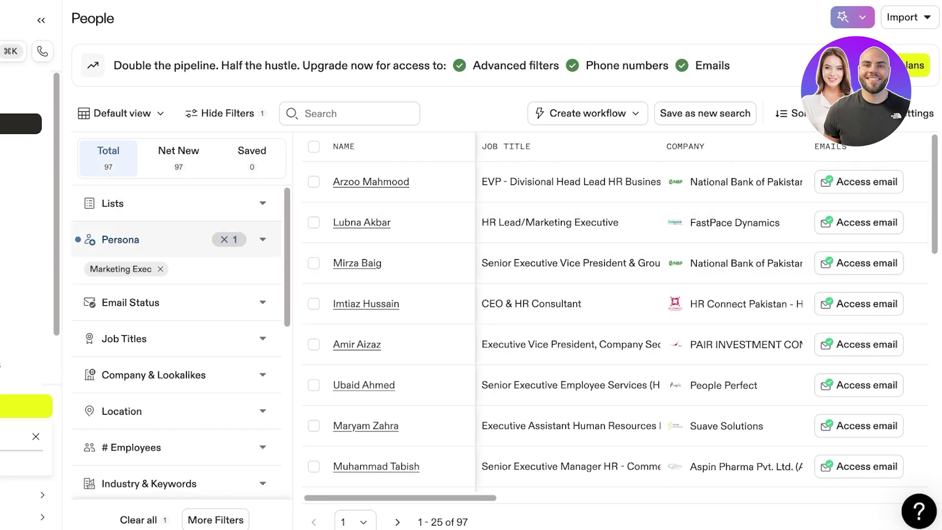
left_click(224, 239)
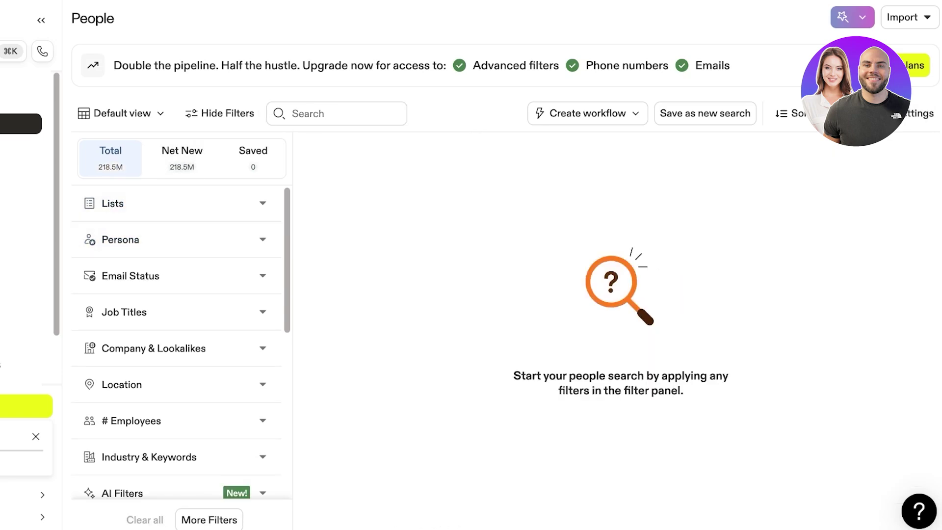
- Hide the People search filters and show them again
left_click(122, 114)
left_click(219, 113)
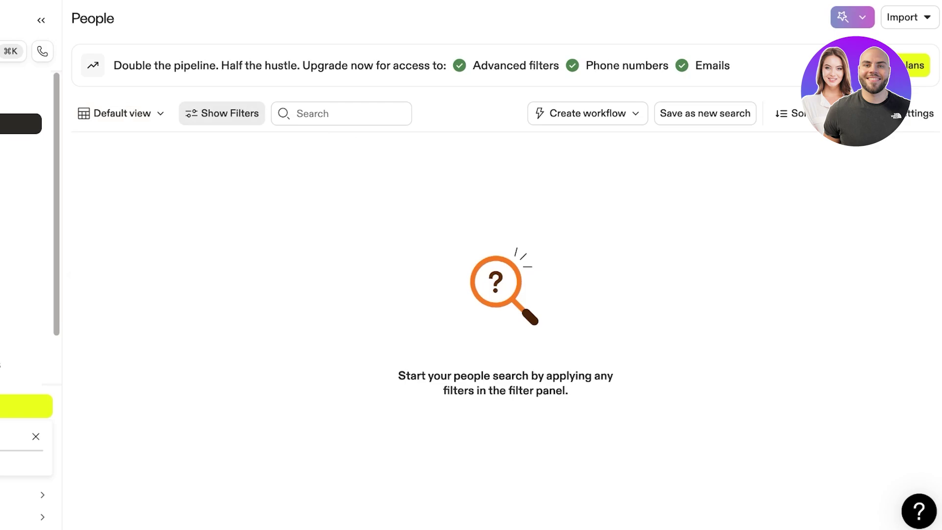
left_click(220, 113)
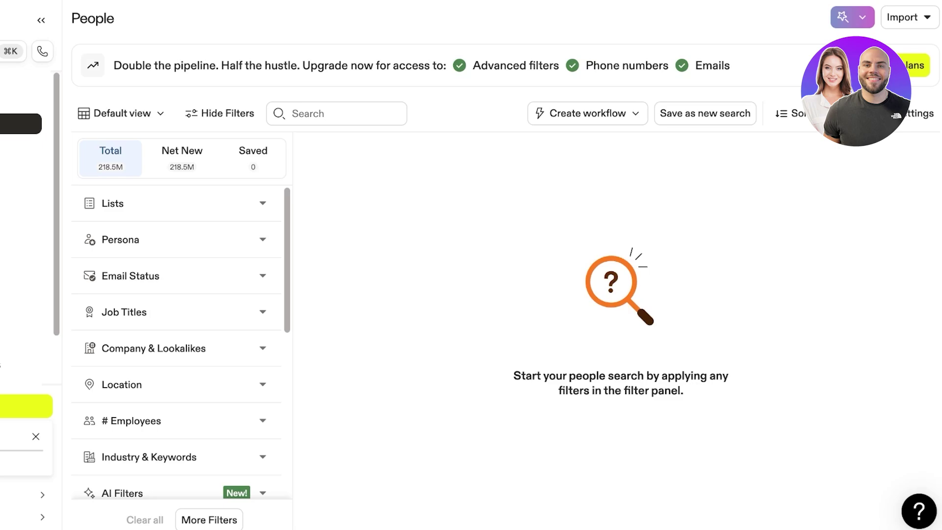
- Check which people lists the Lists filter offers, and collapse the filter
left_click(113, 203)
left_click(170, 283)
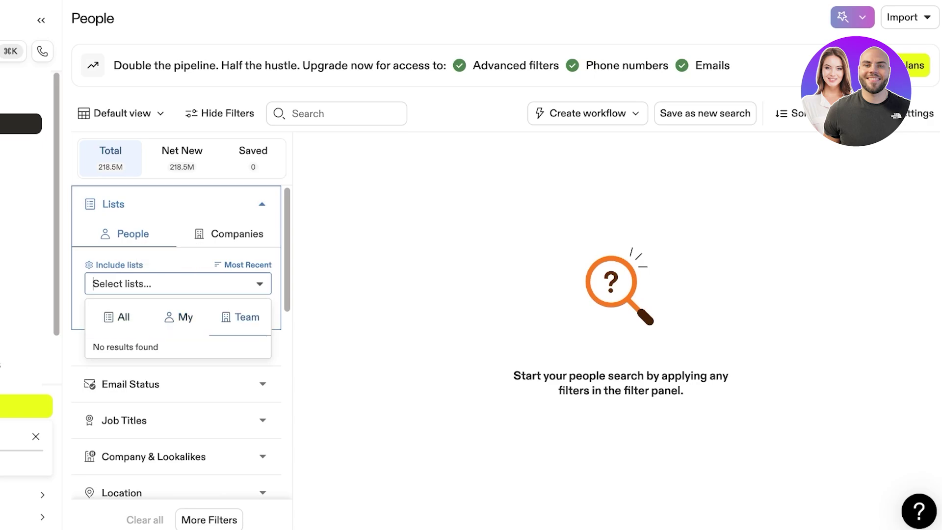
left_click(112, 203)
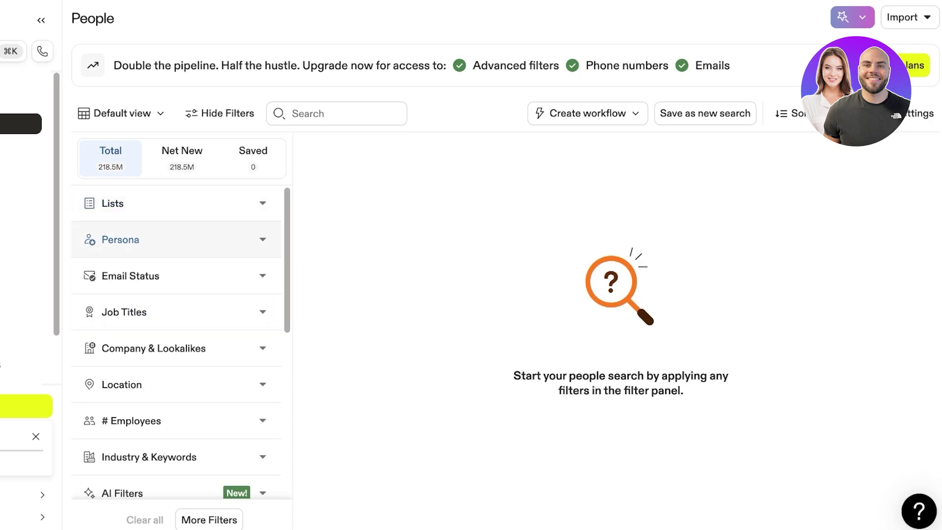
- Open persona management from the Persona filter and switch off the Marketing Exec and Marketing Team Leads personas
left_click(121, 240)
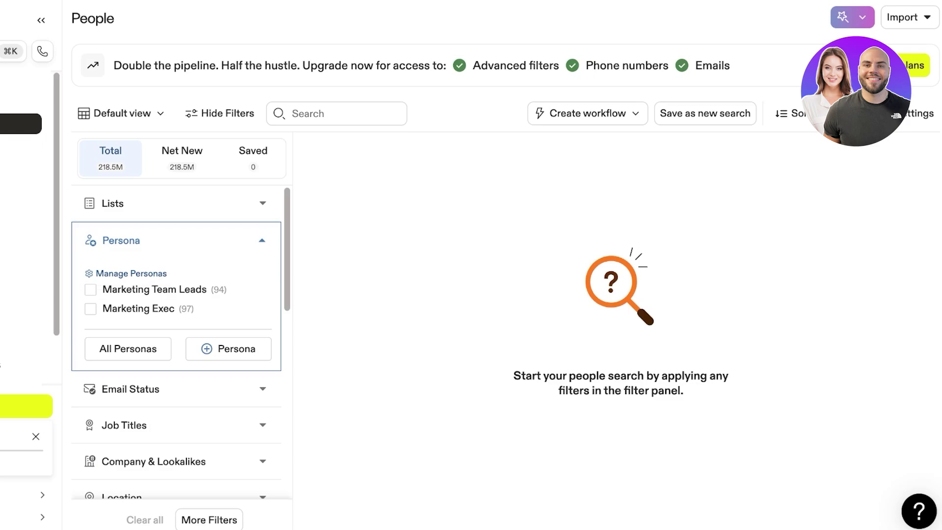
left_click(131, 273)
left_click(258, 245)
left_click(258, 190)
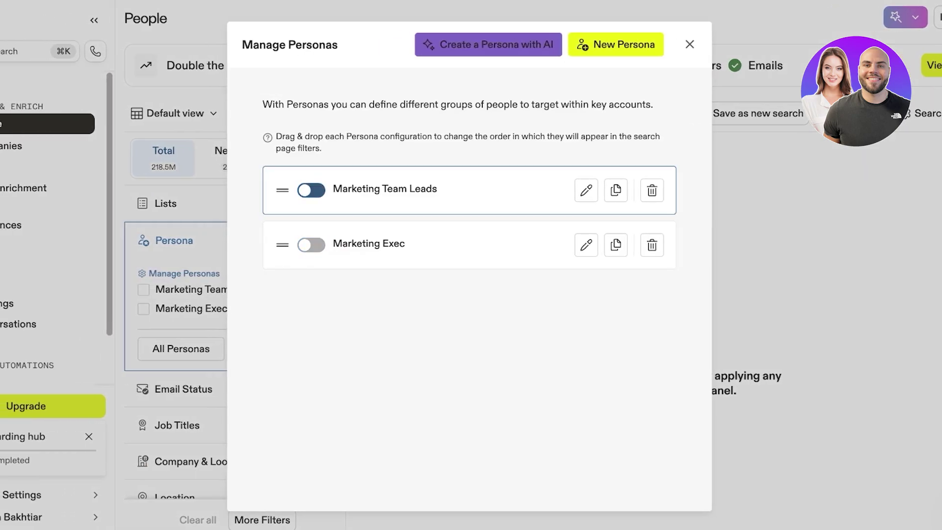
- Start a new persona and include HR as a job title using the simple title search
left_click(616, 44)
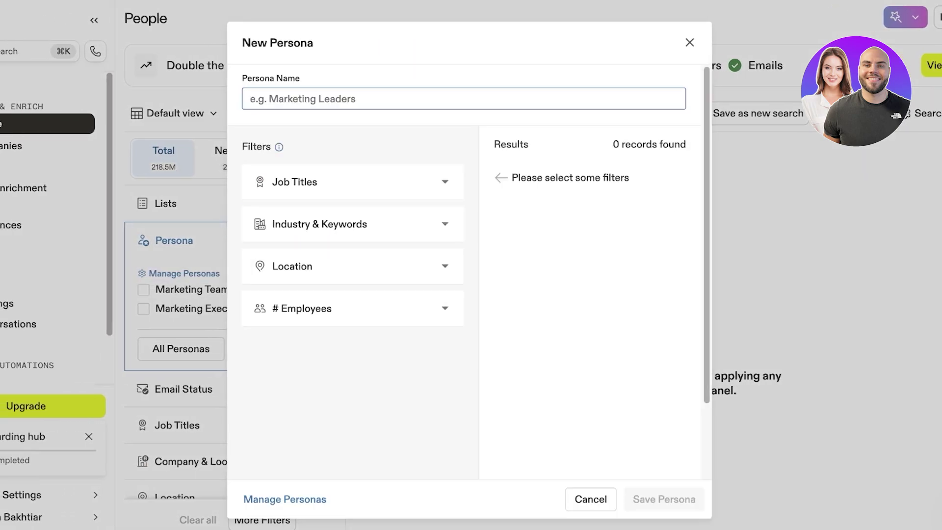
left_click(294, 182)
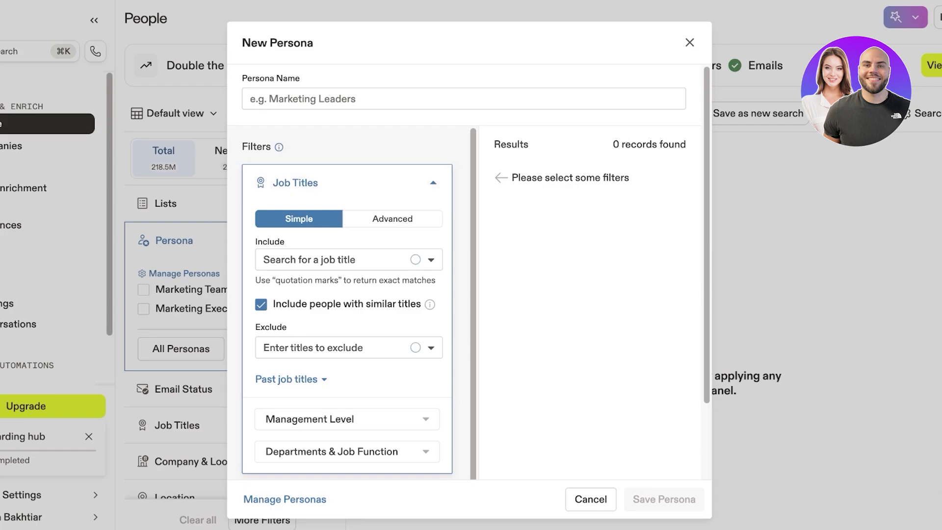
left_click(393, 219)
left_click(298, 219)
left_click(329, 259)
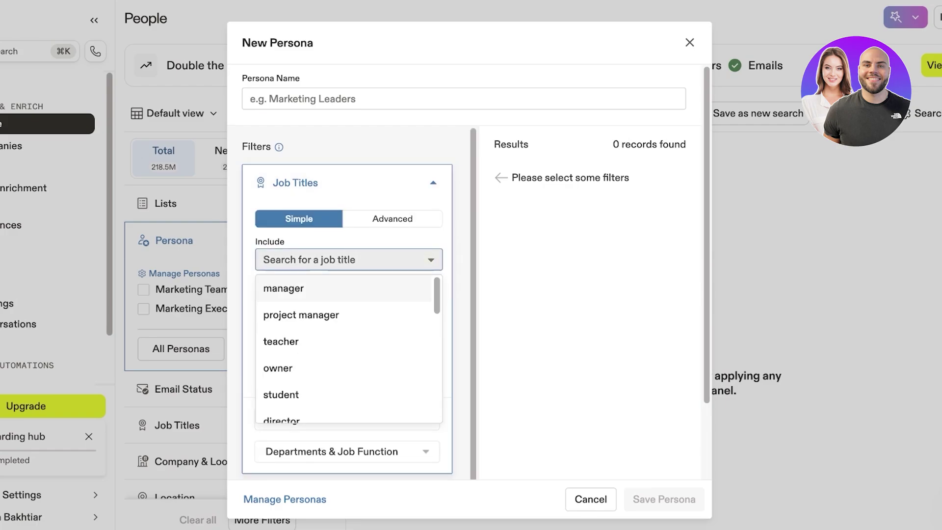
type("HR")
key("Return")
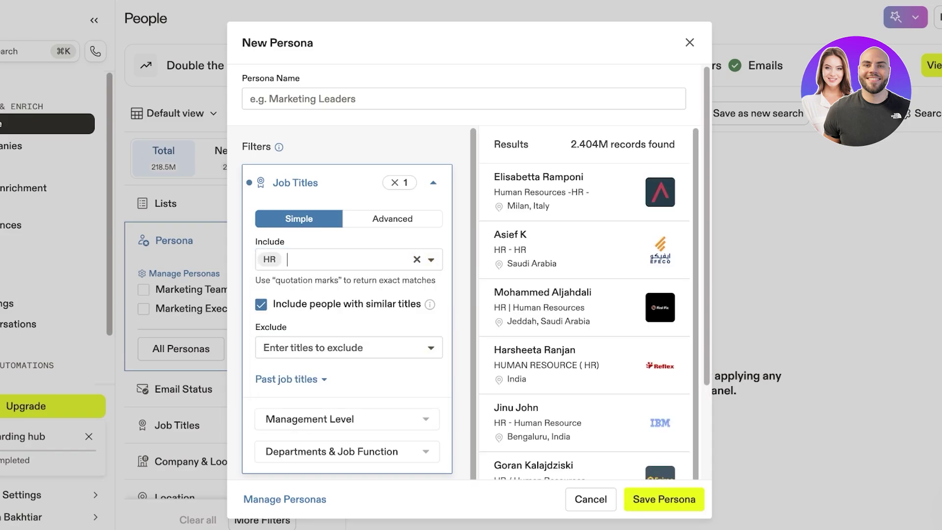
- Examine the title exclusion and Management Level options within the persona's Job Titles filter
left_click(349, 347)
scroll(349, 348, "down", 1)
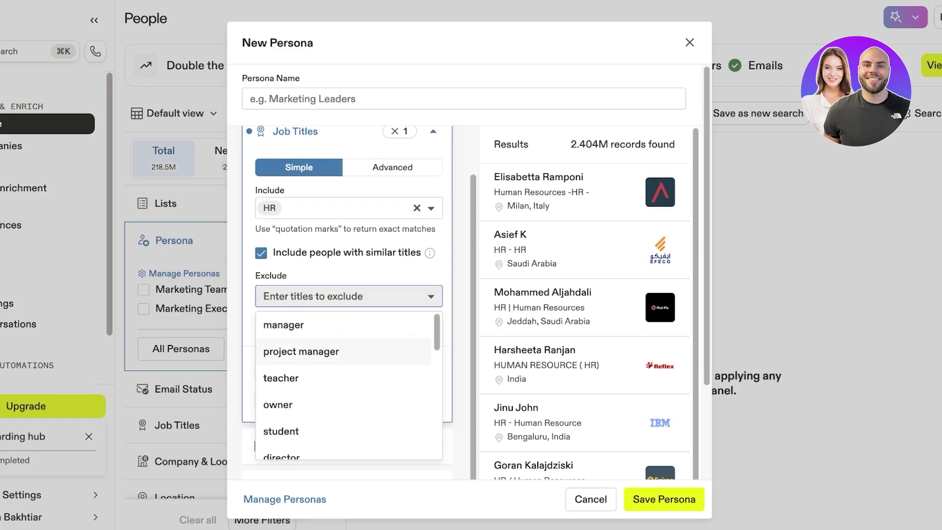
key("Escape")
left_click(310, 367)
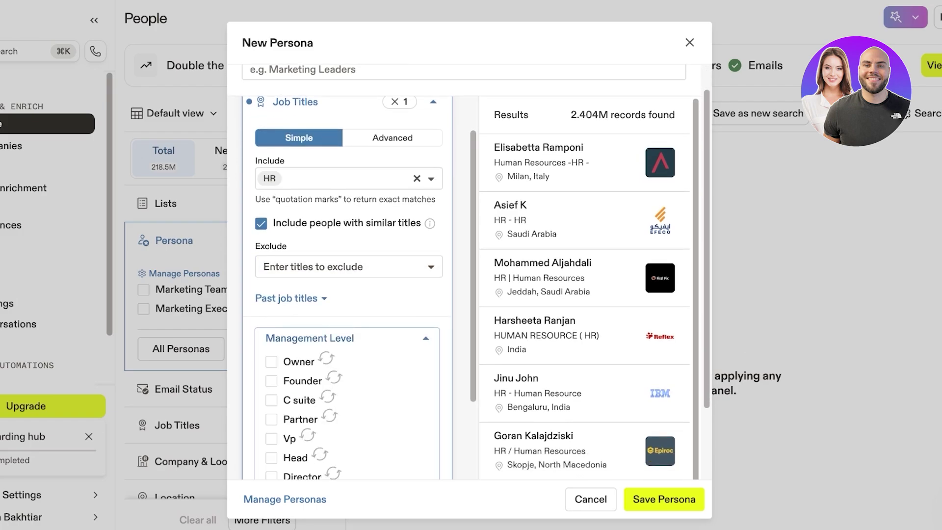
left_click(344, 338)
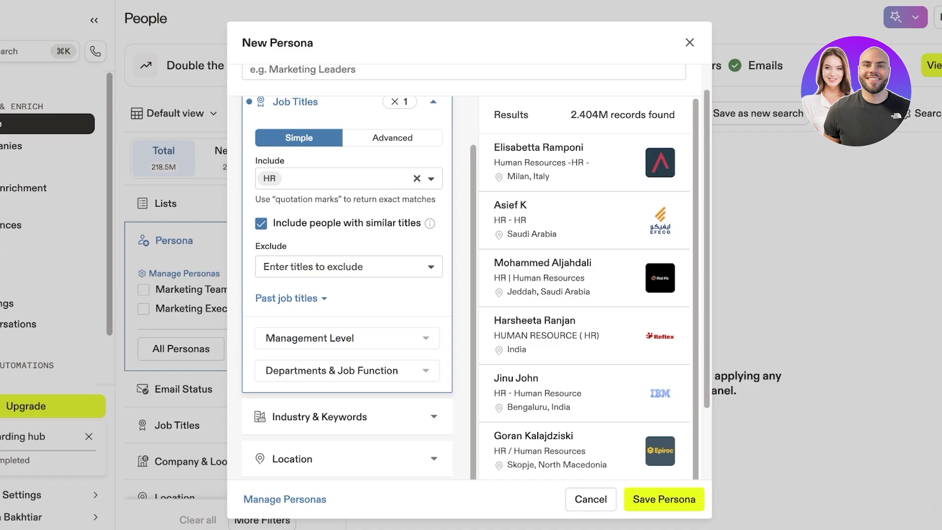
scroll(349, 178, "up", 1)
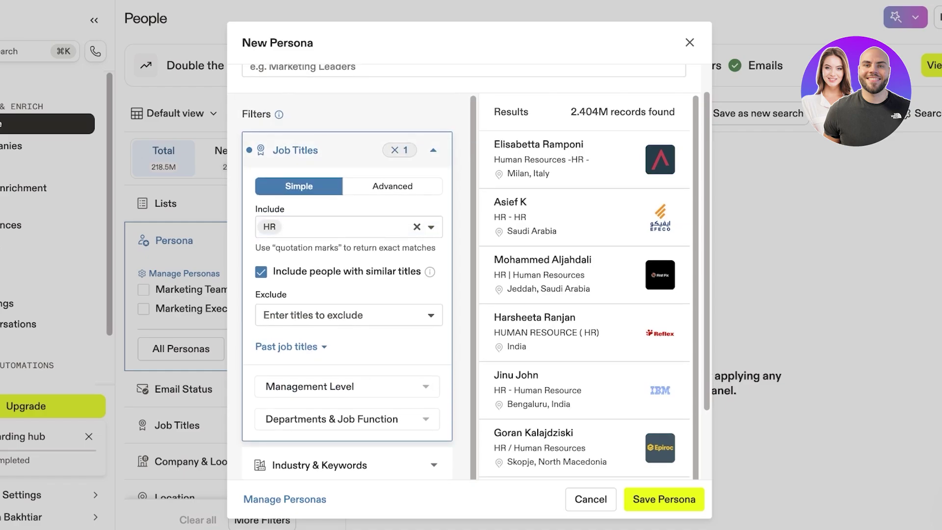
- Collapse the Job Titles filter and inspect the persona's Industry & Keywords options
left_click(424, 150)
left_click(319, 219)
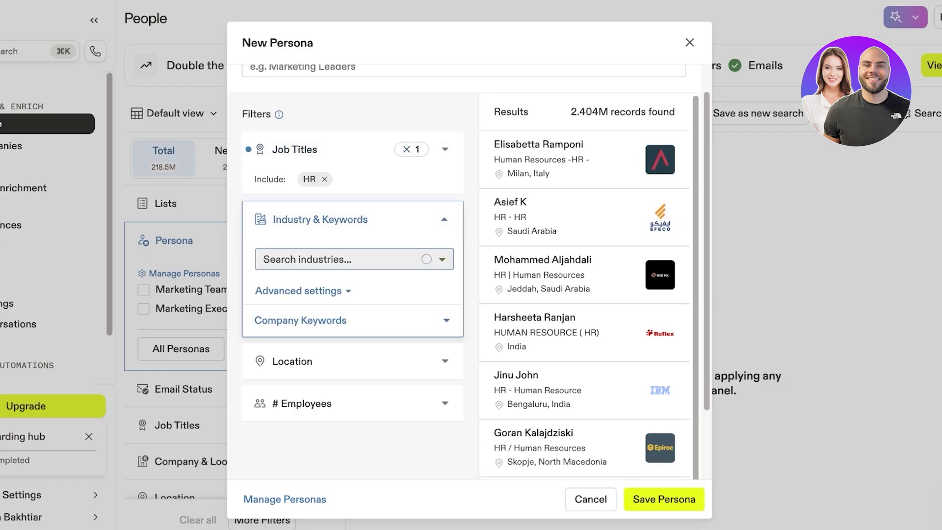
left_click(320, 219)
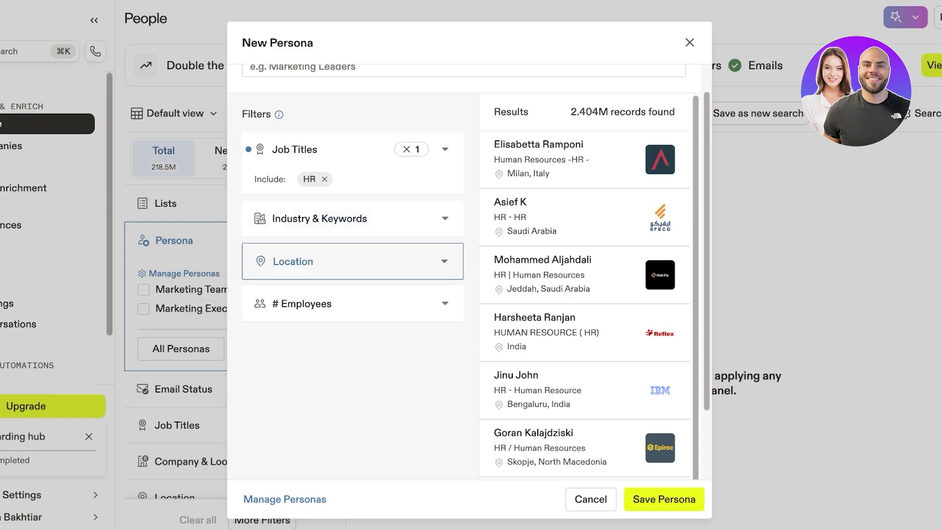
- Set the persona's contact location to Pakistan
left_click(292, 361)
left_click(317, 372)
type("l")
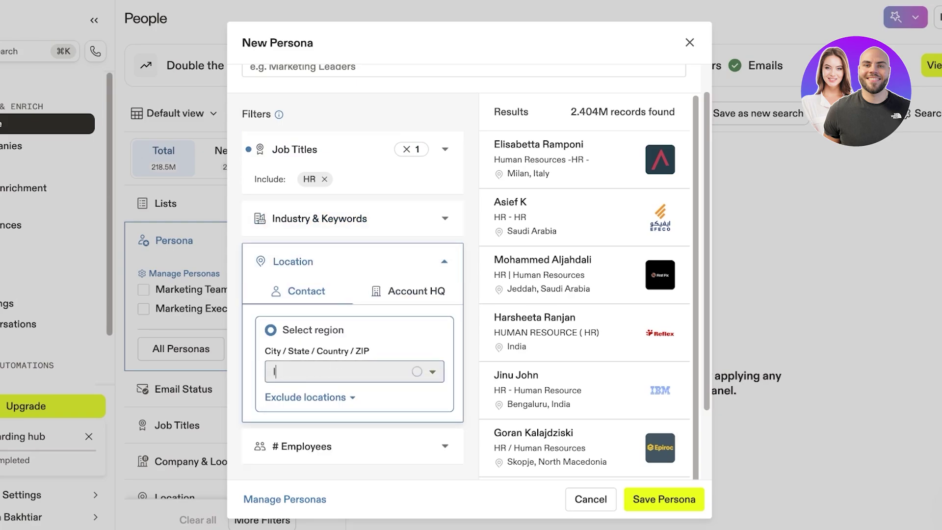
type("Pa")
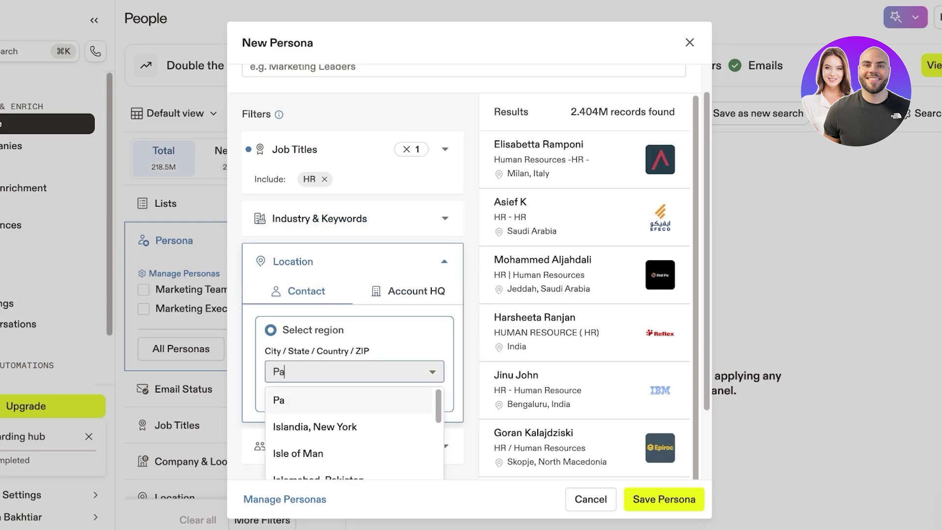
type("kistan")
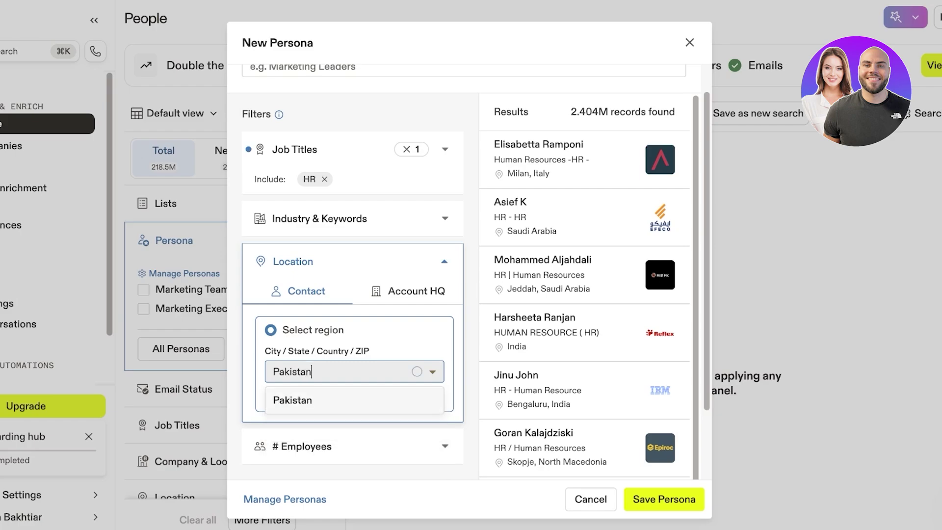
key("Return")
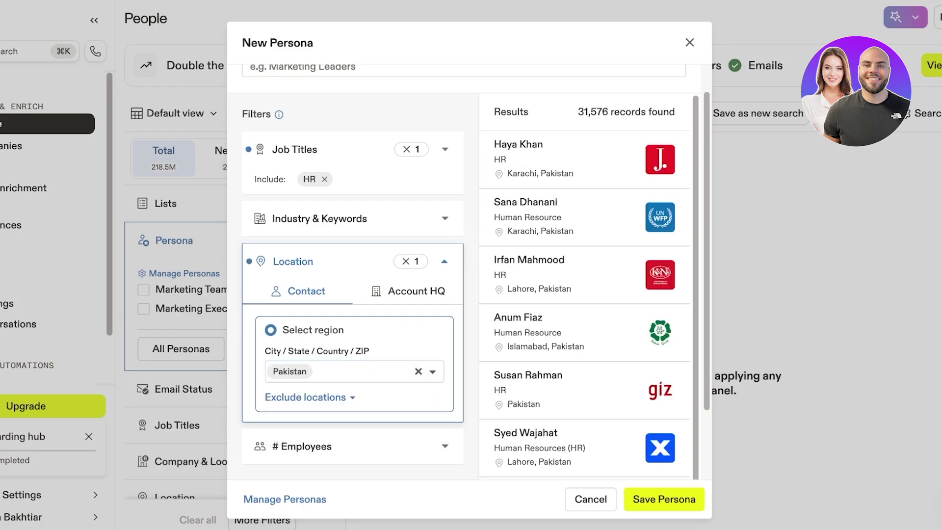
- Try the 1-10 predefined range in the persona's # Employees filter, and collapse the filter
left_click(304, 434)
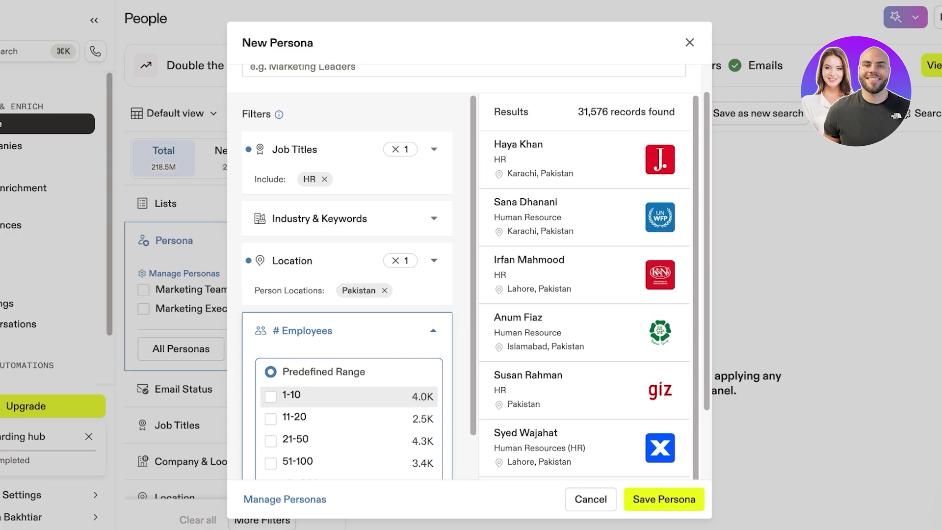
left_click(270, 397)
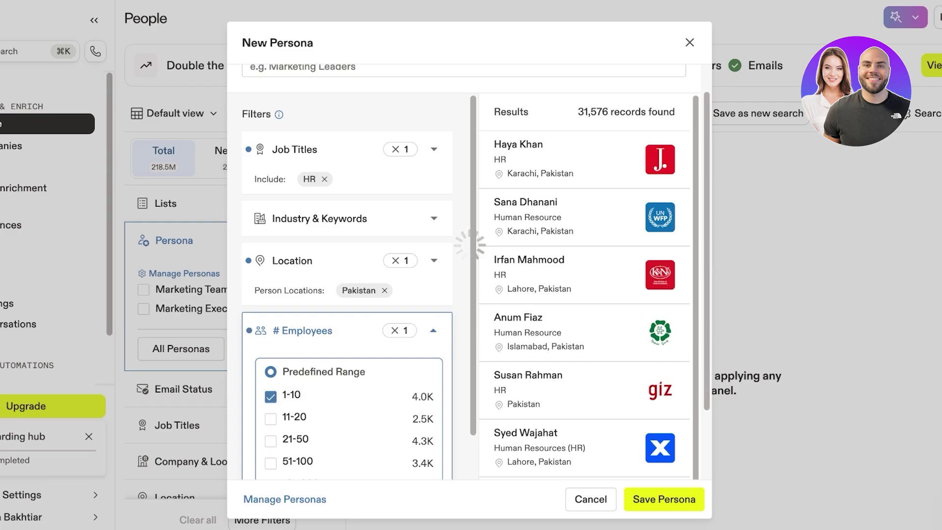
left_click(434, 331)
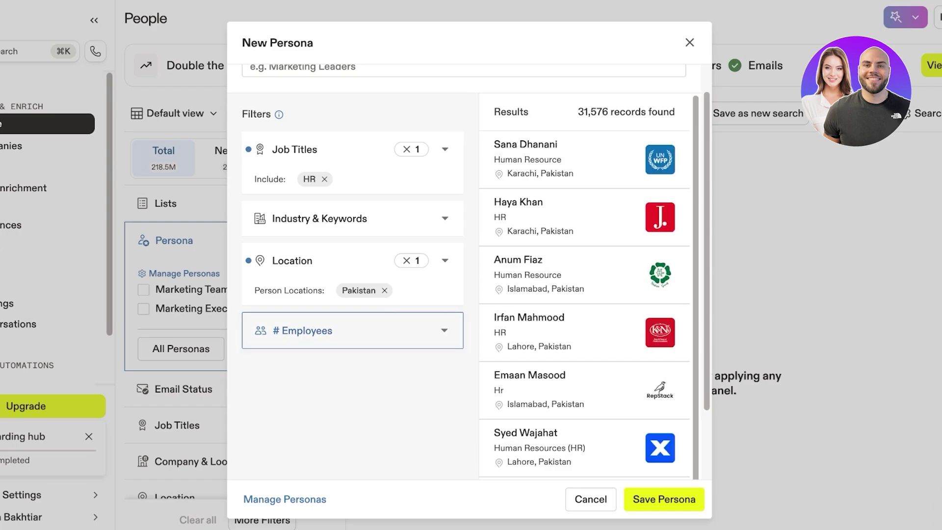
- Name the persona hr, save it, and finish the persona setup
left_click(664, 499)
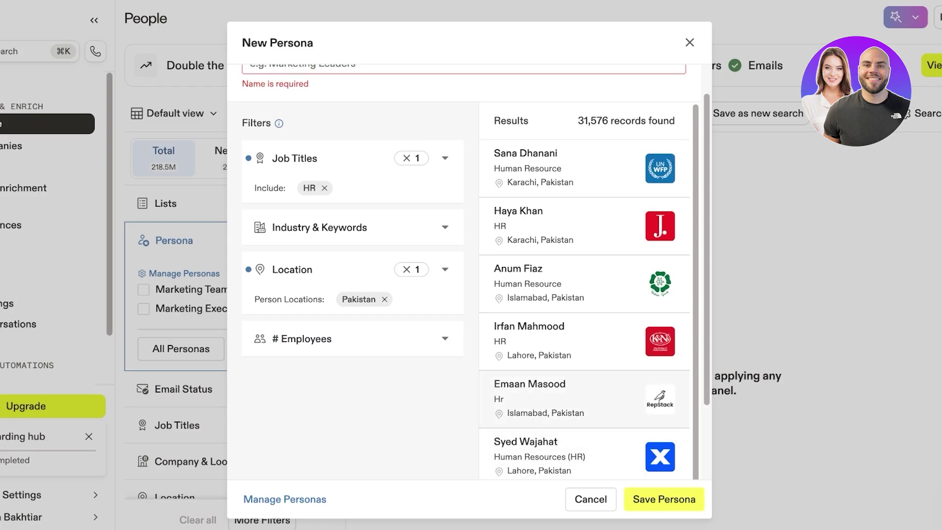
scroll(469, 272, "up", 1)
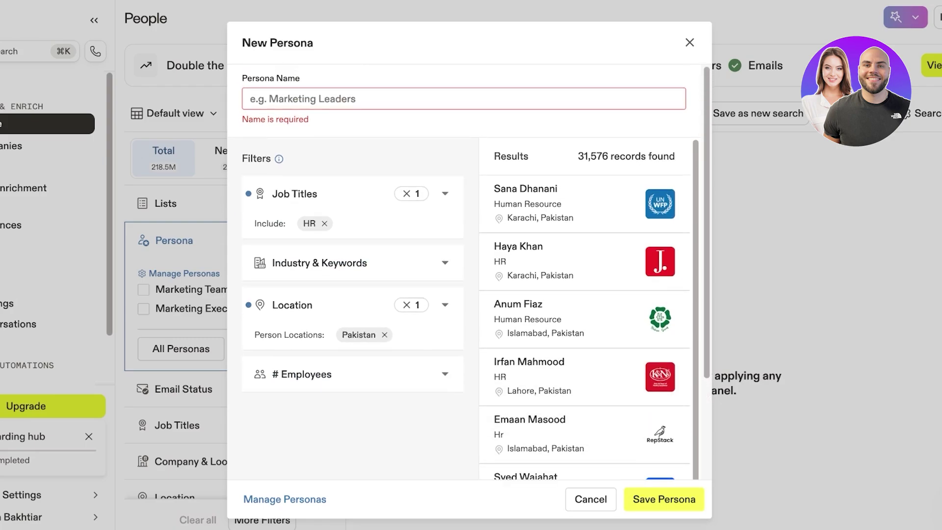
left_click(344, 98)
type("hr")
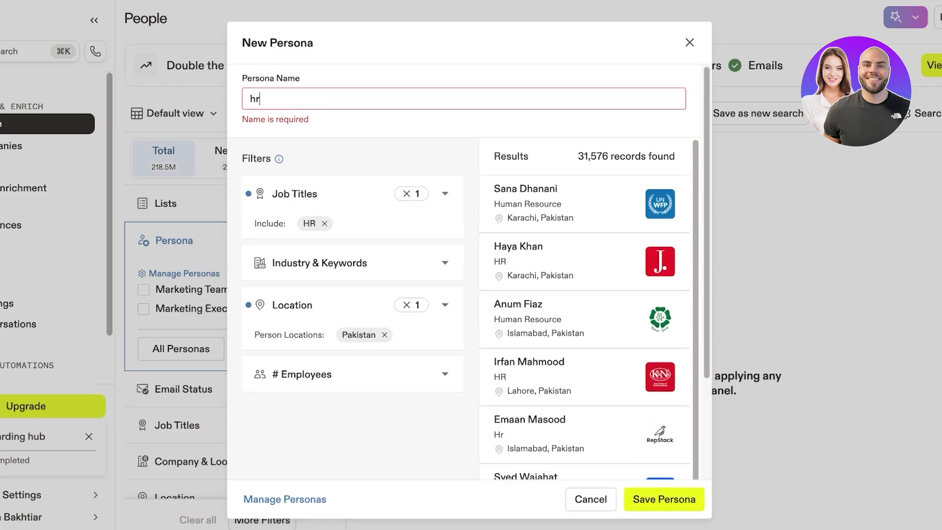
key("Return")
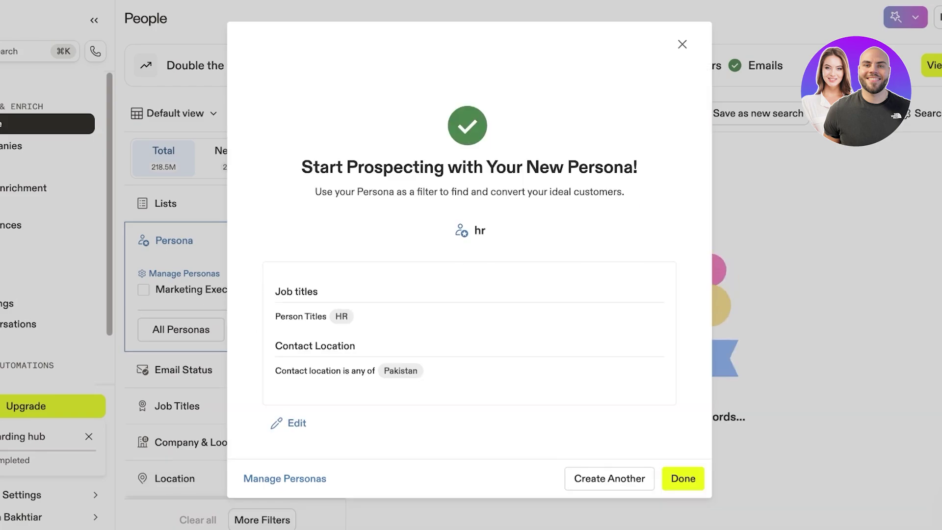
left_click(683, 479)
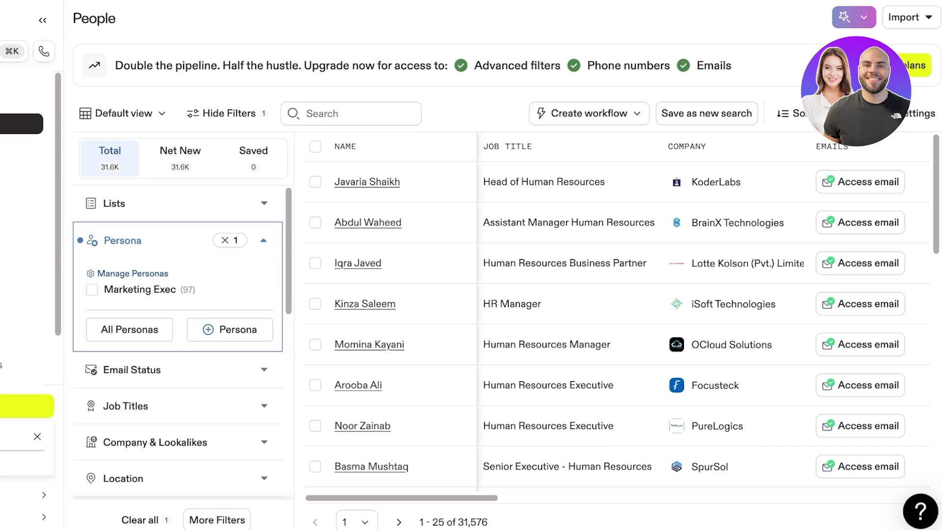
- Browse the contacts matching the hr persona and review the Email Status filter options
scroll(621, 313, "down", 15)
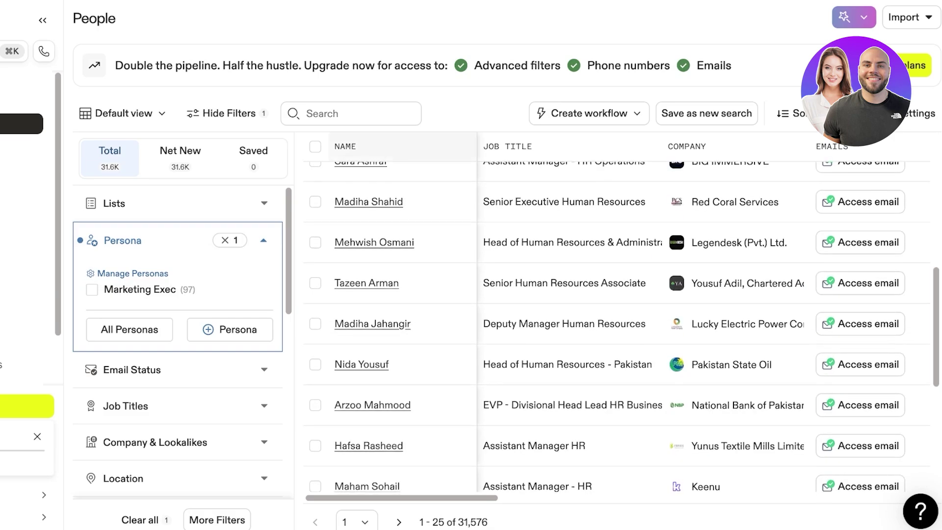
scroll(618, 314, "up", 15)
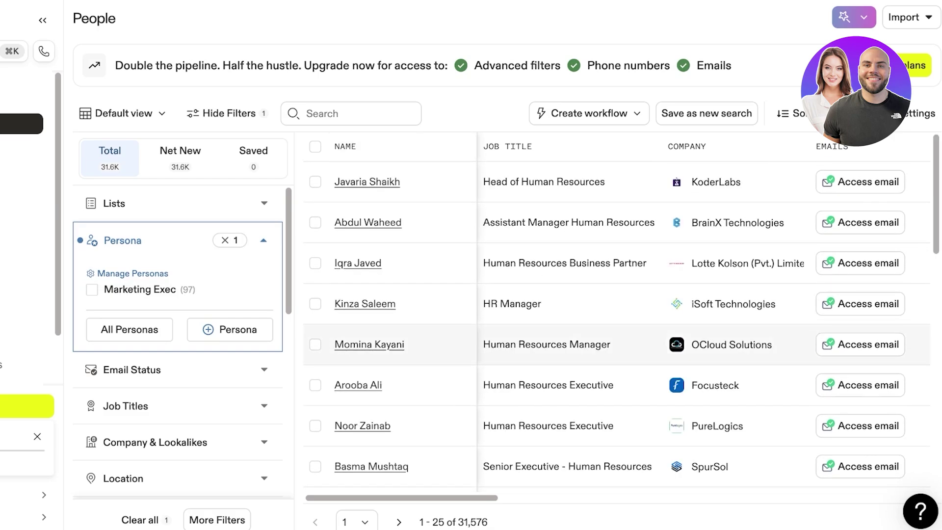
left_click(177, 369)
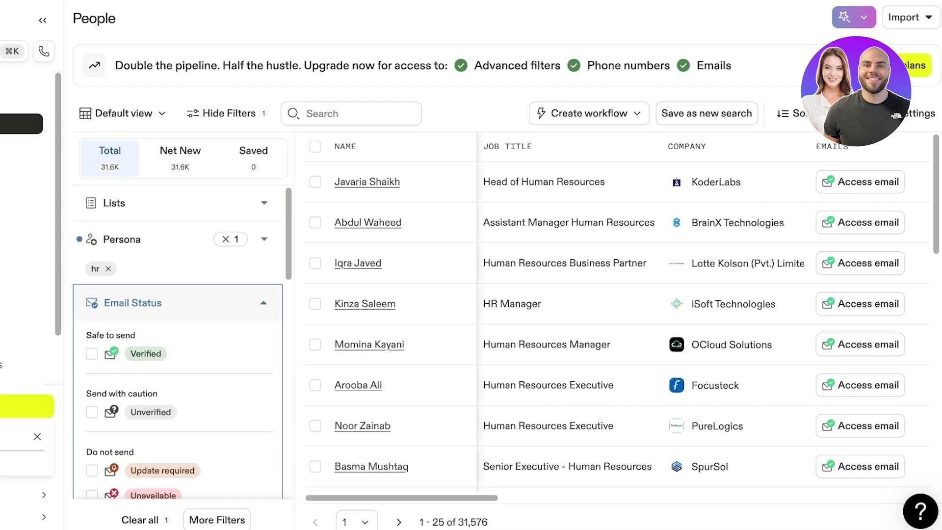
scroll(177, 343, "down", 1)
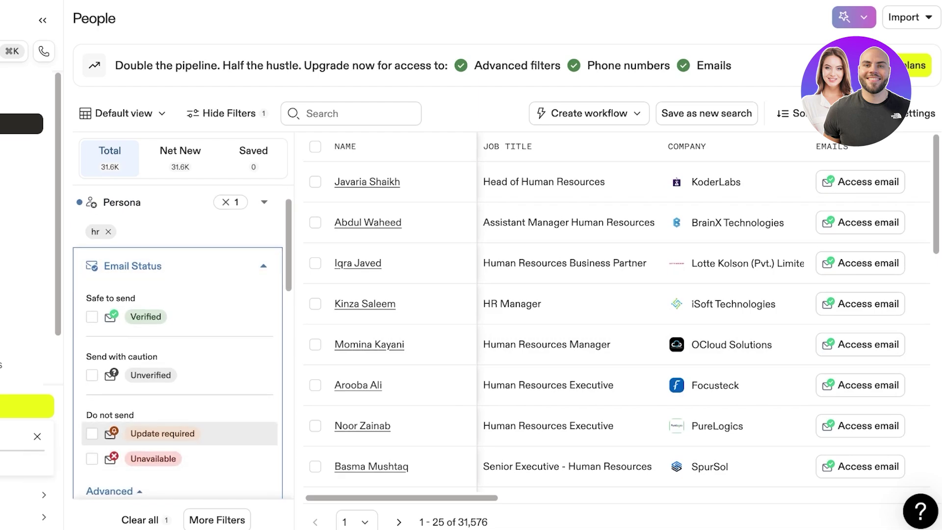
scroll(177, 343, "down", 3)
scroll(181, 338, "up", 4)
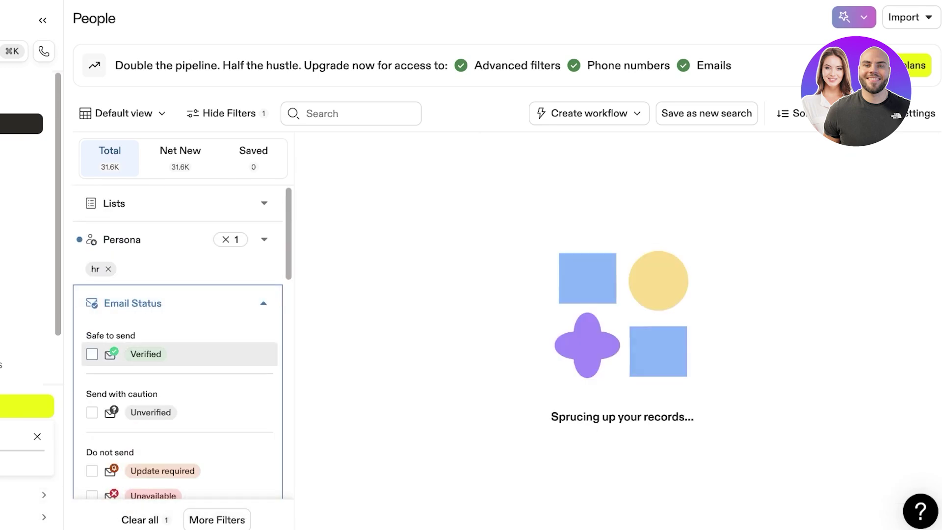
- Collapse the Email Status filter and inspect the Job Titles filter options in the People search
left_click(178, 303)
left_click(178, 339)
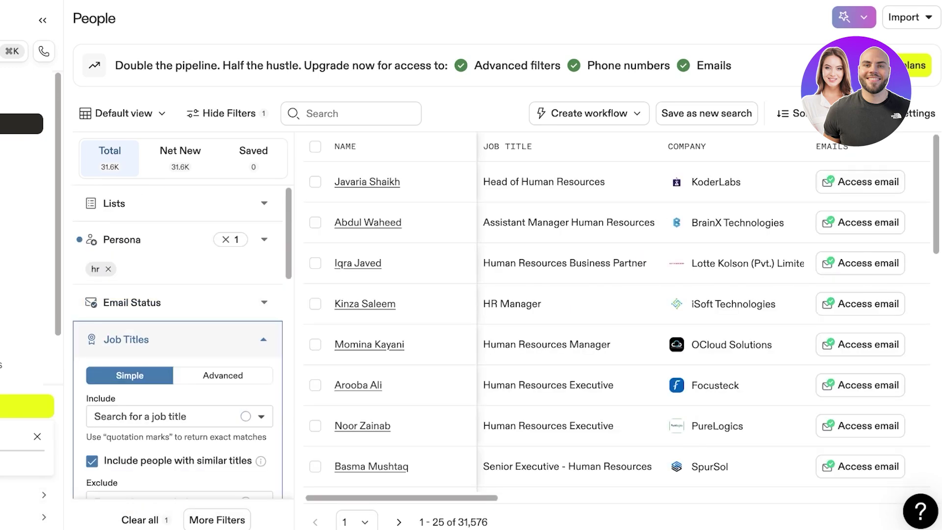
scroll(178, 319, "down", 7)
scroll(178, 319, "up", 3)
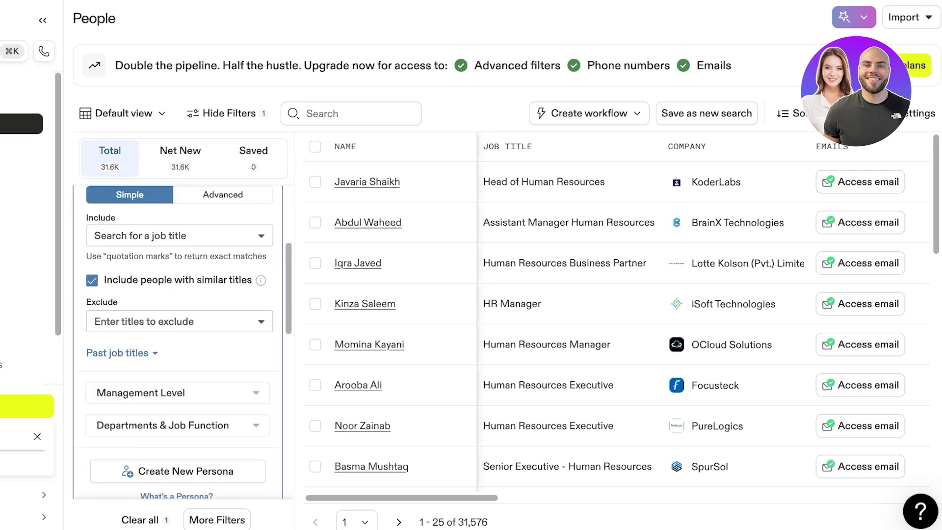
- Look through the remaining People search filters, from Company & Lookalikes to Person Deleted
left_click(178, 324)
left_click(177, 323)
scroll(178, 323, "down", 5)
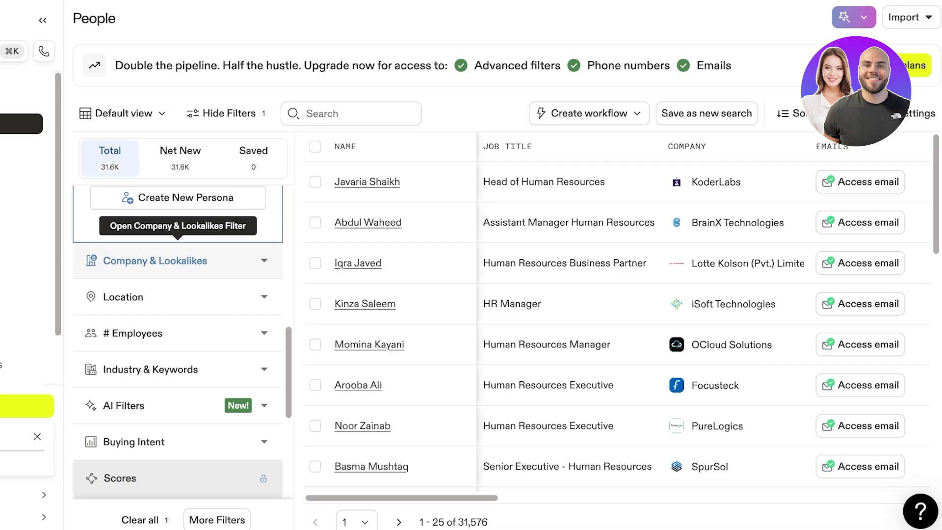
scroll(147, 297, "down", 5)
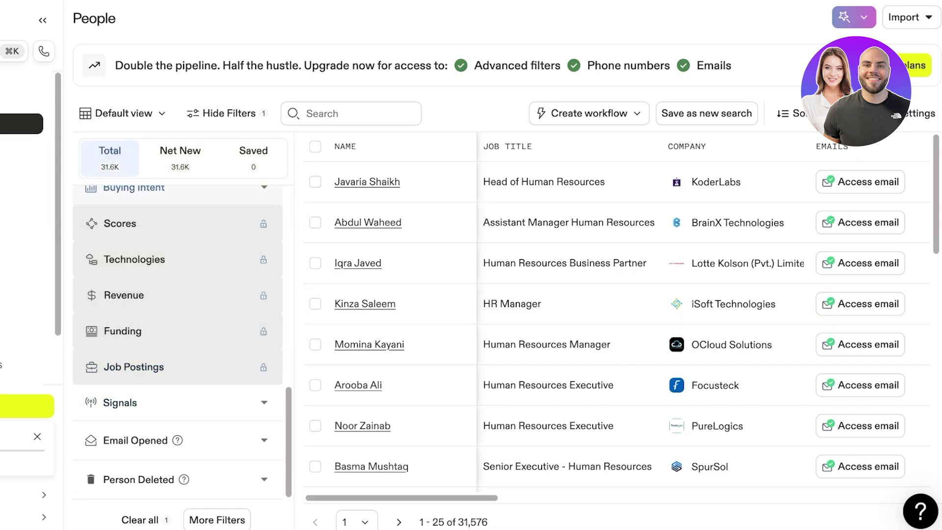
scroll(618, 314, "down", 5)
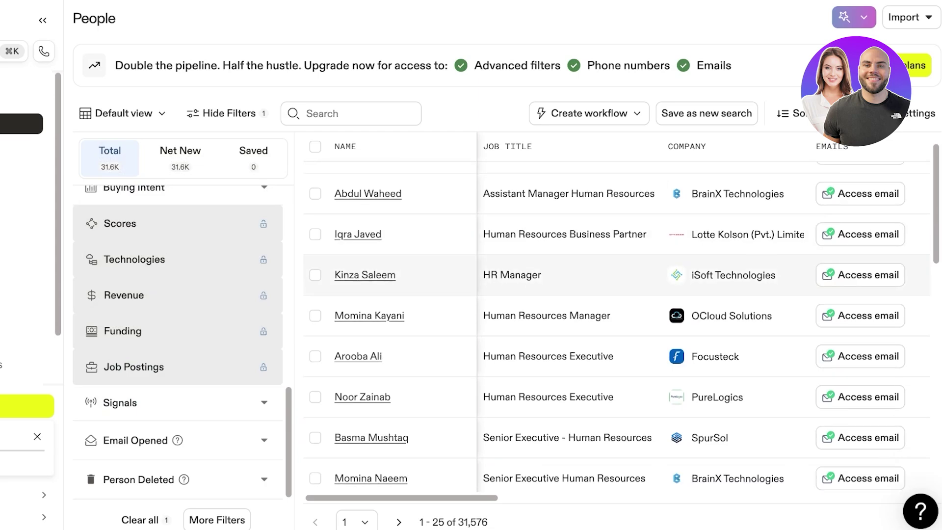
scroll(177, 332, "up", 10)
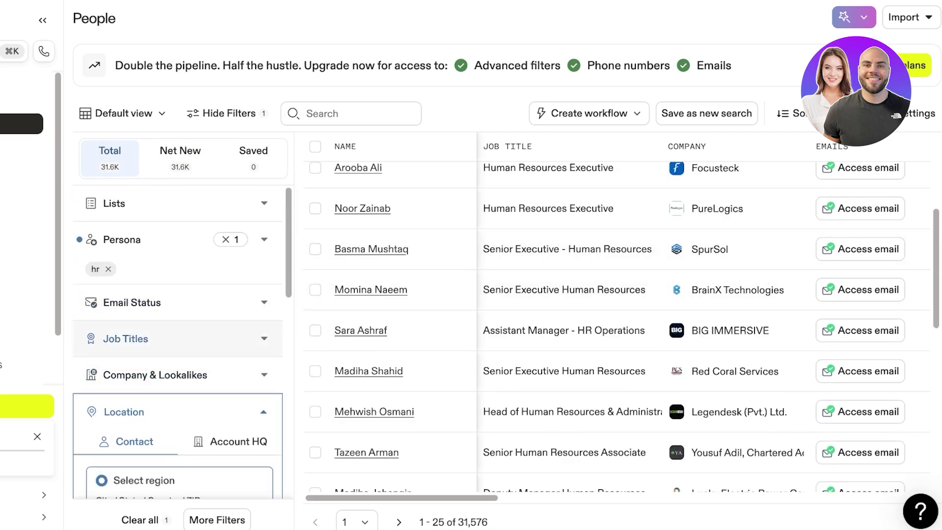
- Reopen the Job Titles filter and check its Management Level and Departments & Job Function sections
left_click(178, 338)
scroll(178, 312, "down", 3)
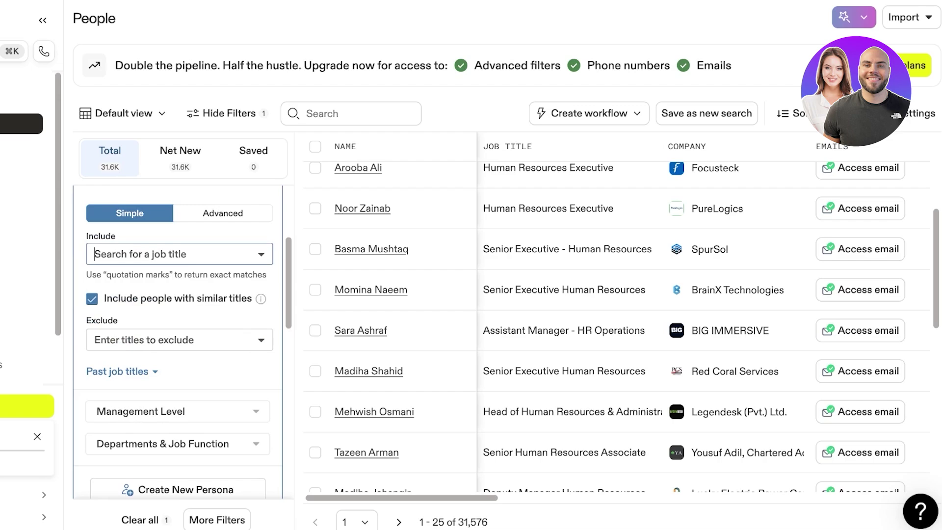
scroll(177, 312, "down", 5)
scroll(178, 294, "up", 4)
scroll(618, 314, "up", 6)
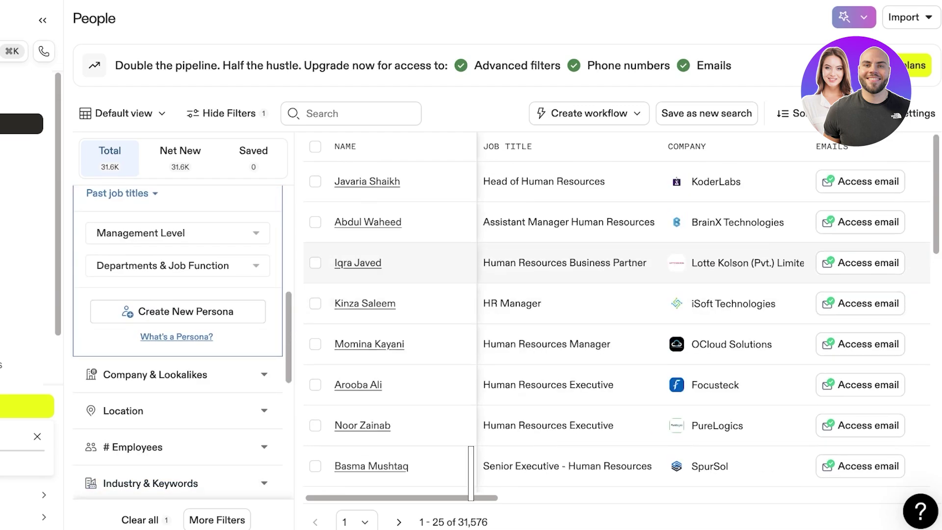
- Look through the HR contacts on the first page of People results
scroll(618, 314, "down", 15)
scroll(618, 343, "down", 3)
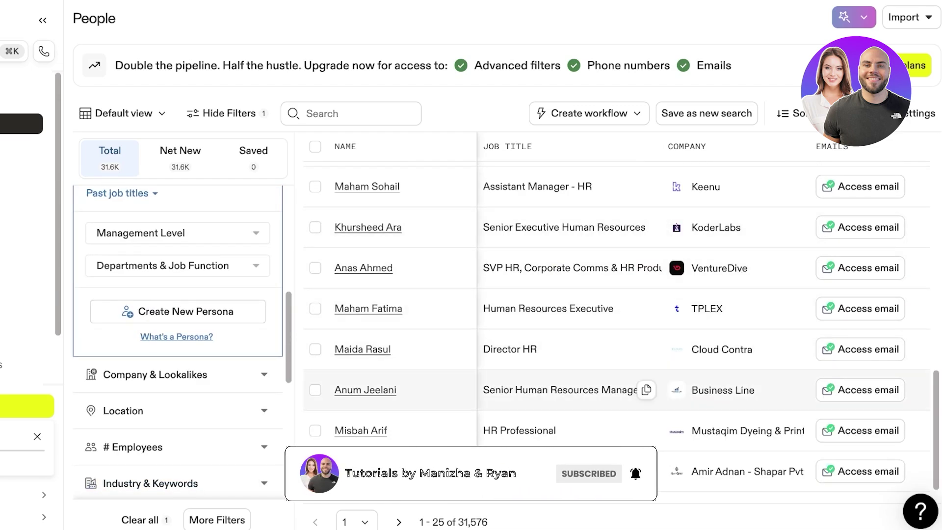
scroll(618, 343, "down", 10)
scroll(618, 305, "up", 1)
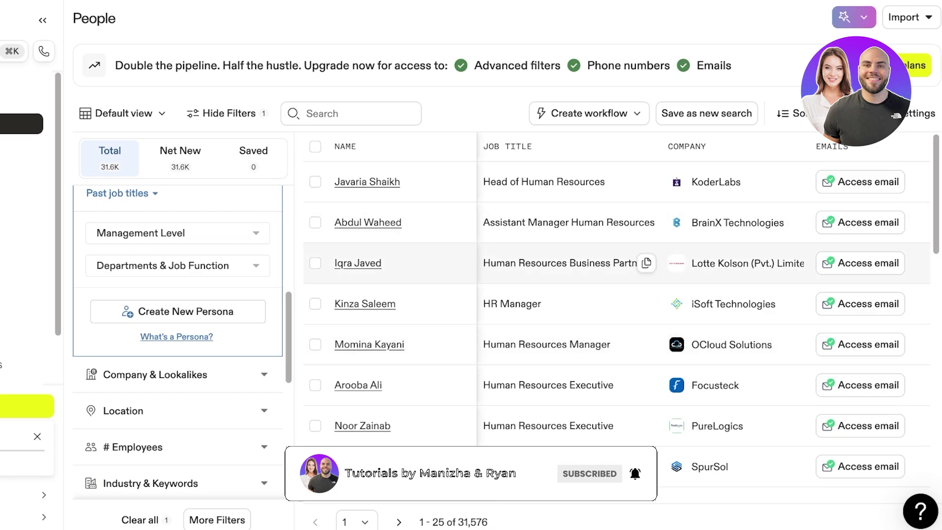
- Open the profile of the Human Resources Business Partner at Lotte Kolson and review the contact information and work history
left_click(357, 263)
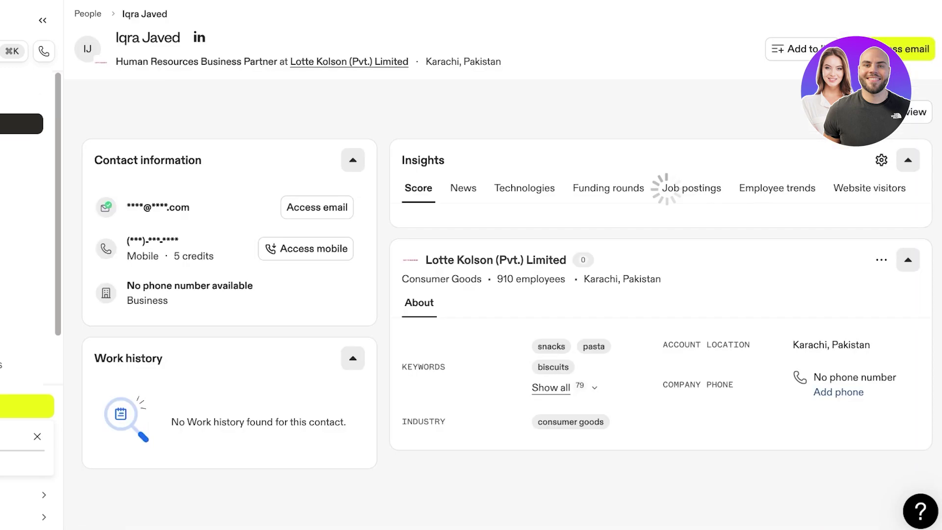
left_click_drag(126, 207, 192, 207)
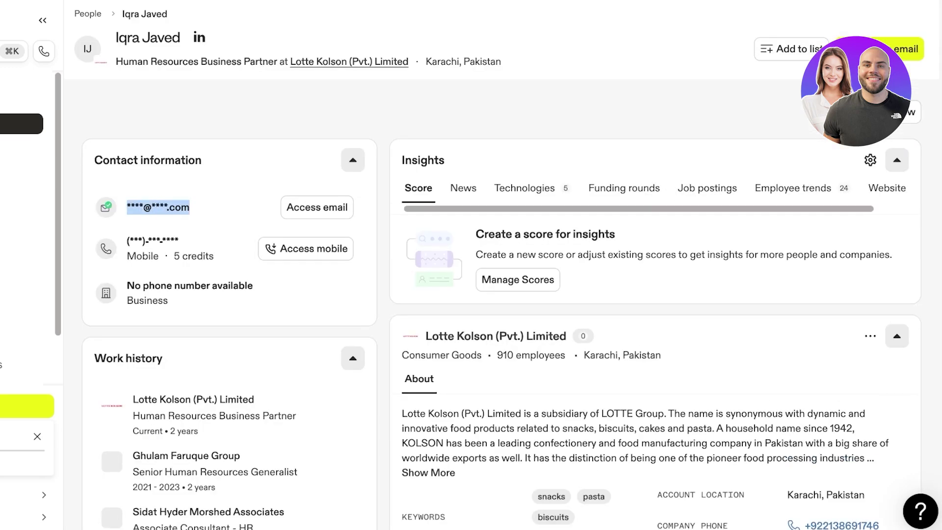
left_click_drag(127, 241, 179, 241)
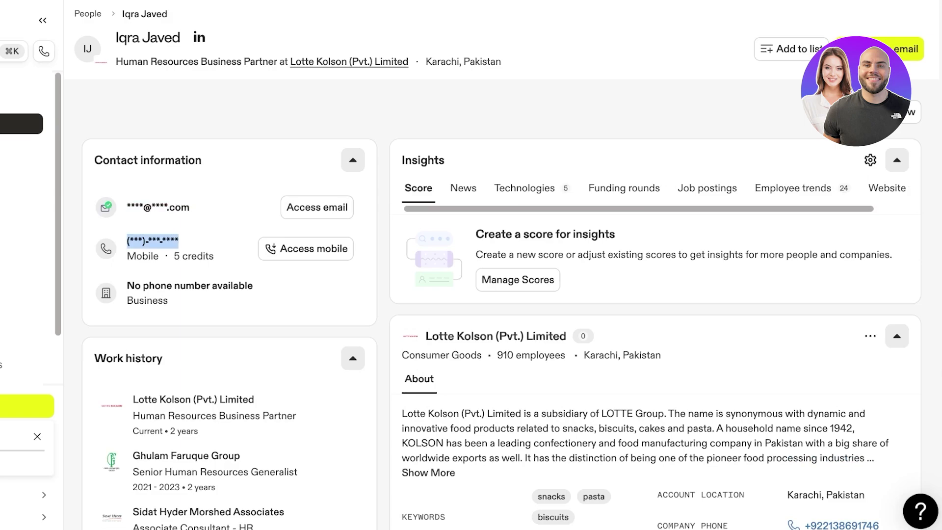
scroll(224, 294, "down", 3)
scroll(224, 294, "down", 2)
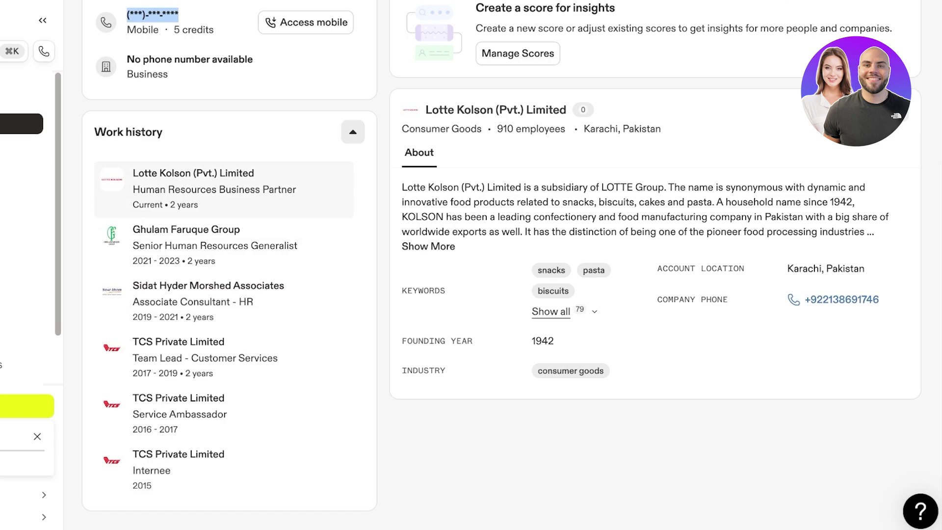
scroll(224, 189, "up", 3)
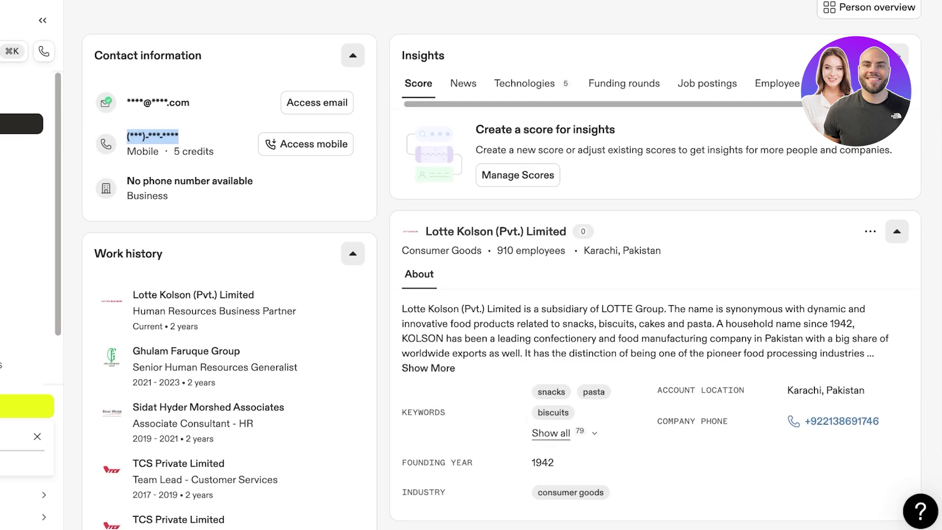
scroll(490, 221, "up", 3)
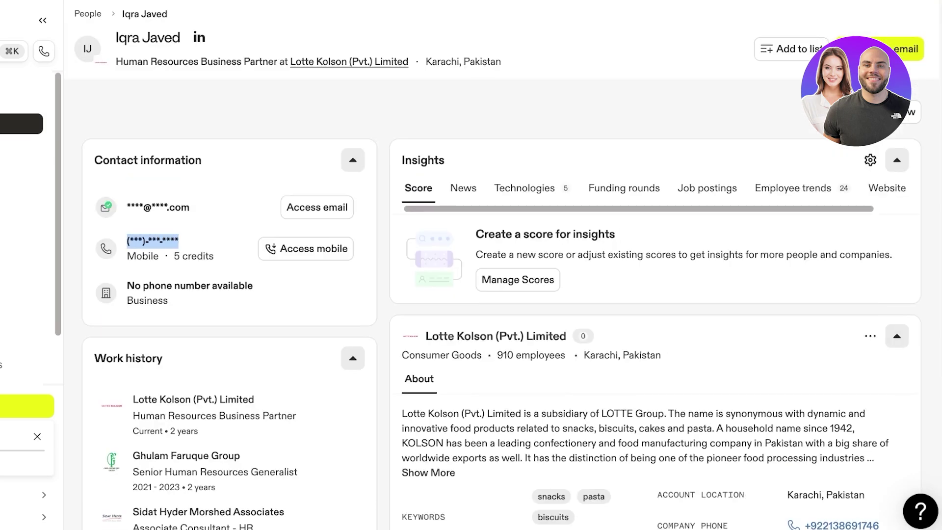
- Review the contact's News, Technologies, Funding rounds, Job postings, Employee trends and Website visitors insights
left_click(462, 188)
left_click(533, 189)
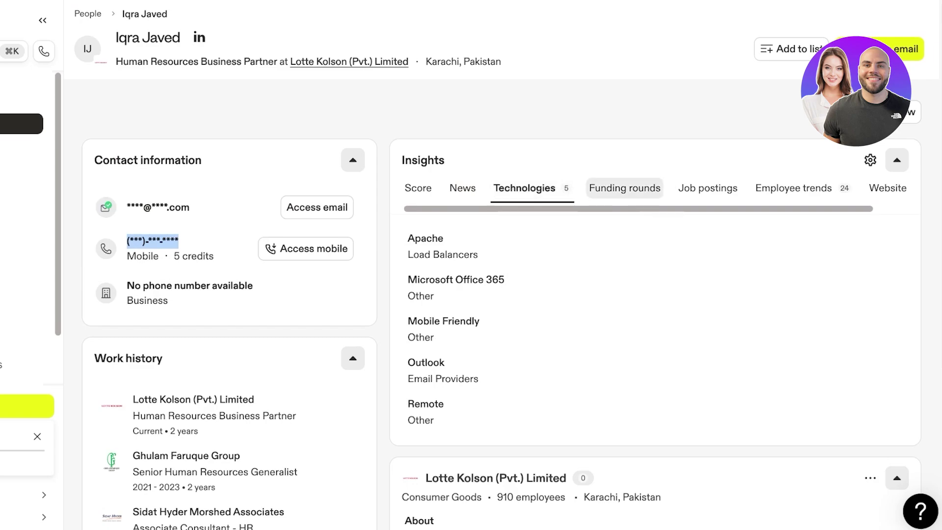
left_click(624, 188)
left_click(707, 188)
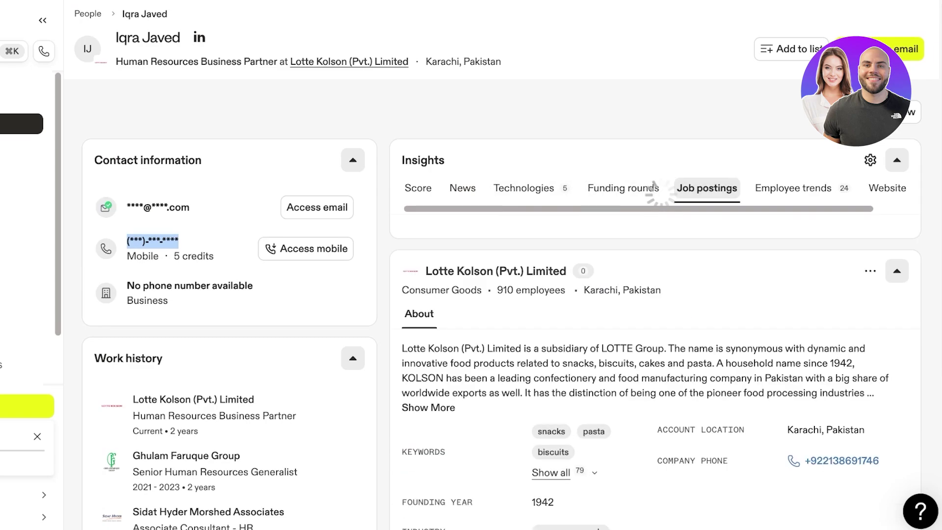
left_click(793, 189)
scroll(491, 221, "down", 5)
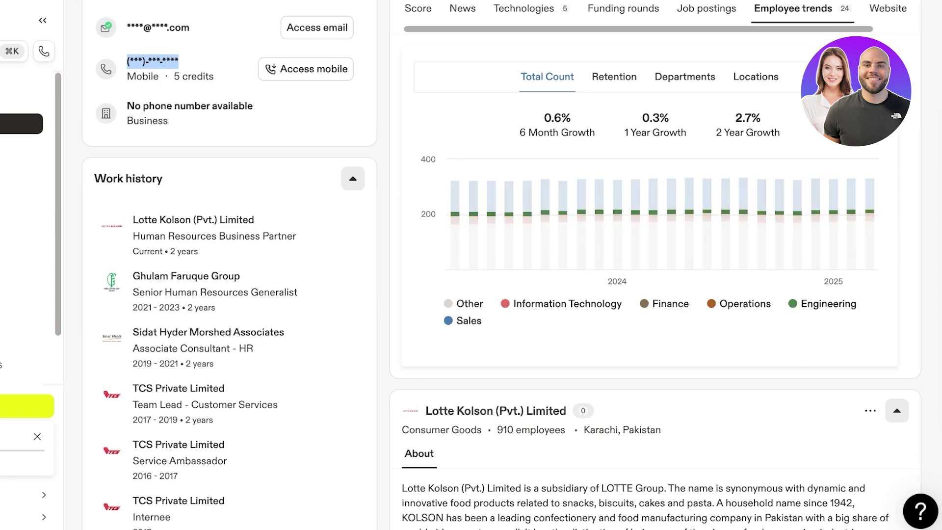
scroll(833, 275, "up", 5)
left_click(886, 189)
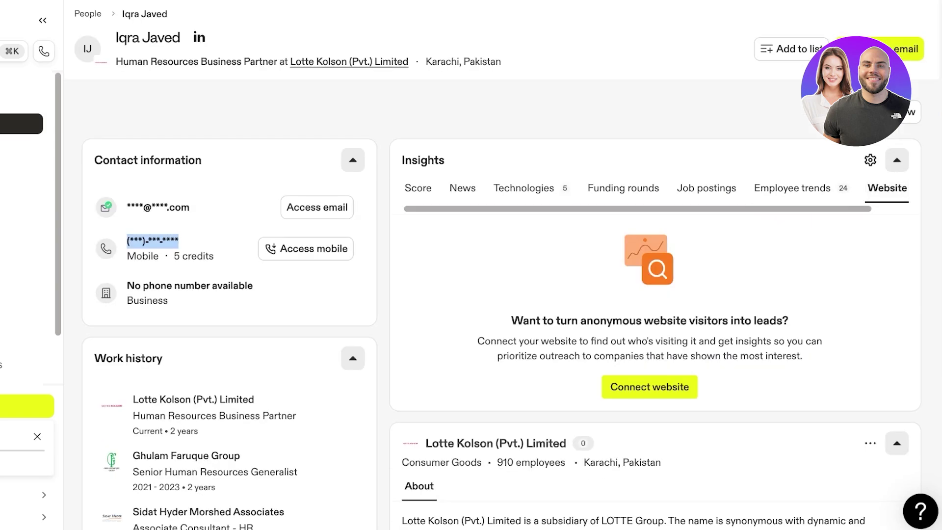
scroll(638, 294, "down", 6)
scroll(638, 294, "up", 6)
- View the Companies search page, and open the Data enrichment page's Data health center
left_click(39, 146)
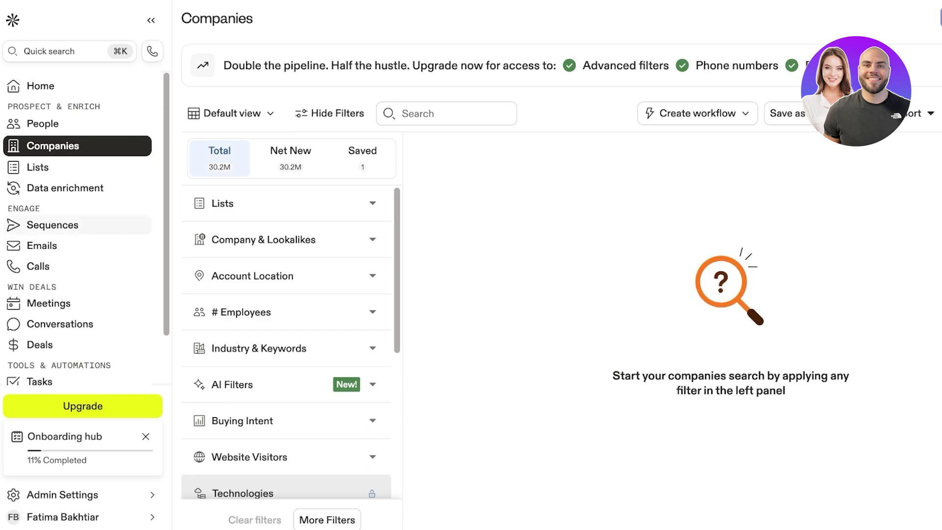
left_click(66, 188)
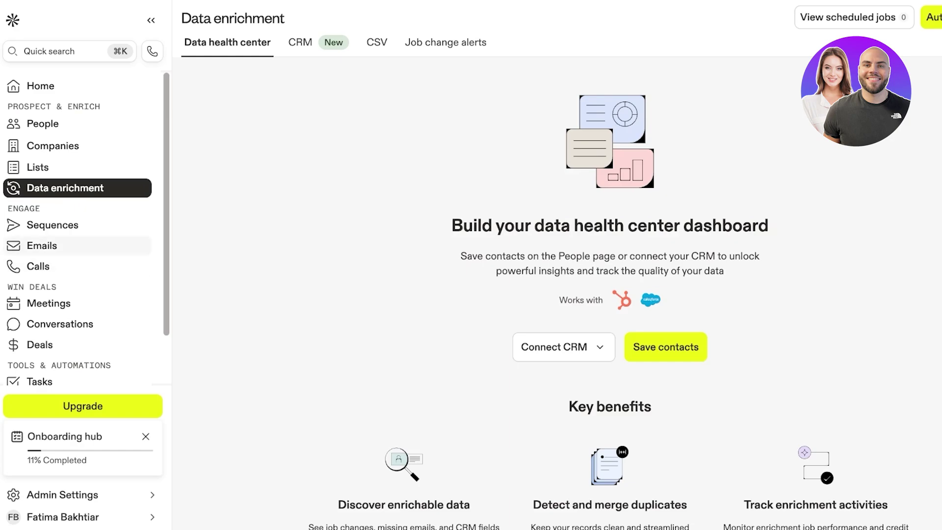
- Generate an outbound email sequence with AI, review its three automatic emails, and close it without saving
left_click(53, 225)
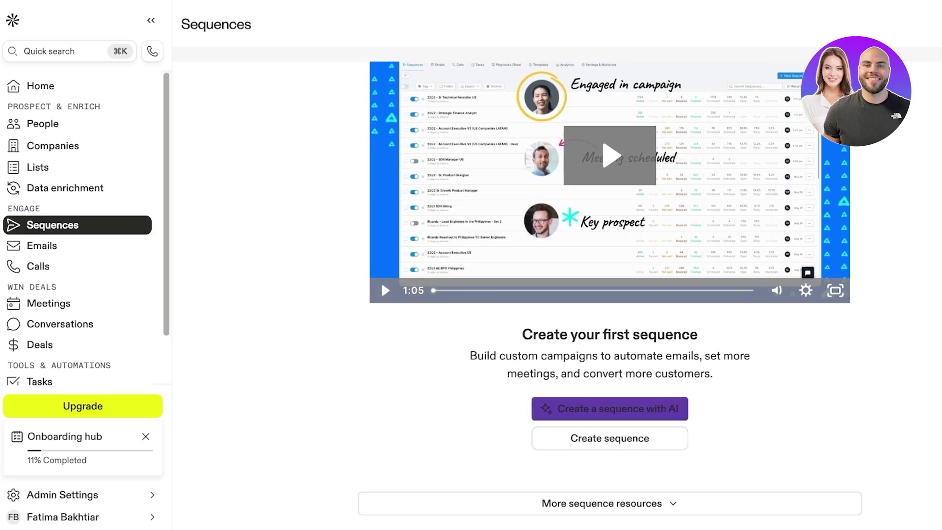
left_click(610, 409)
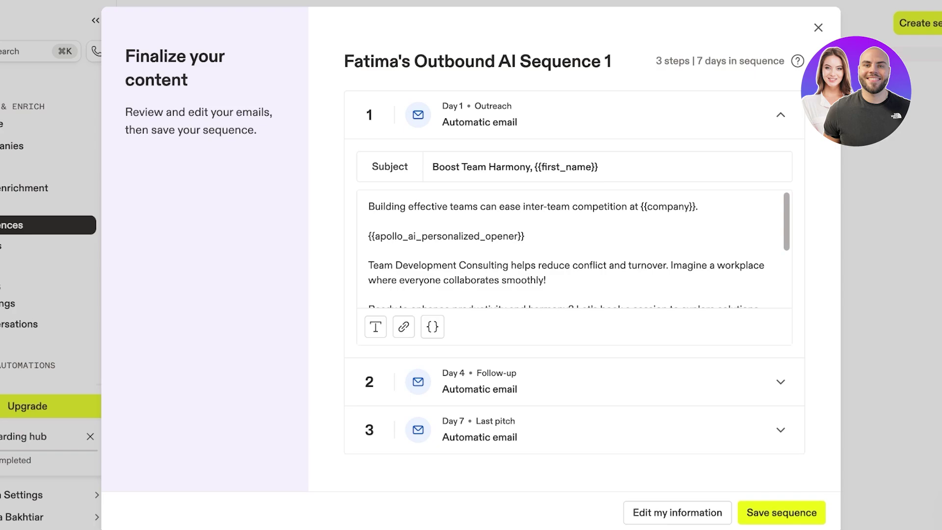
scroll(574, 245, "down", 5)
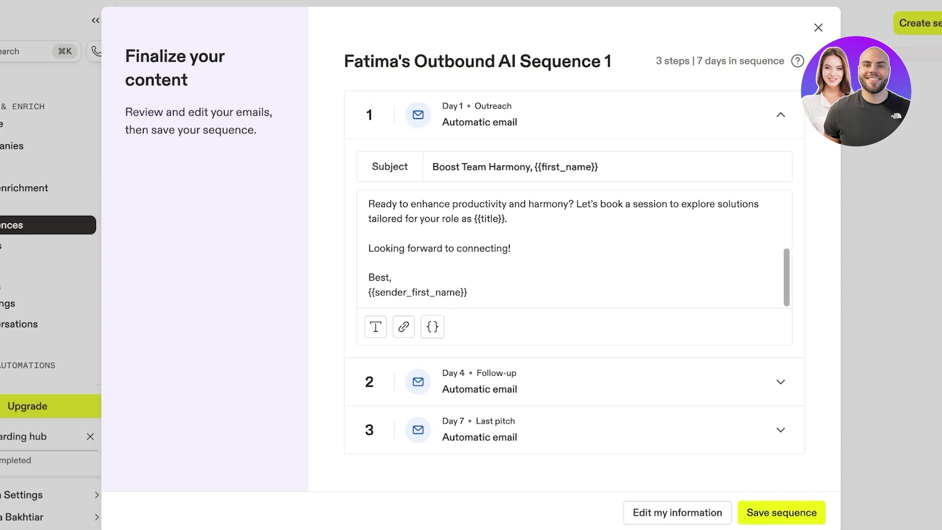
left_click(780, 381)
left_click(780, 430)
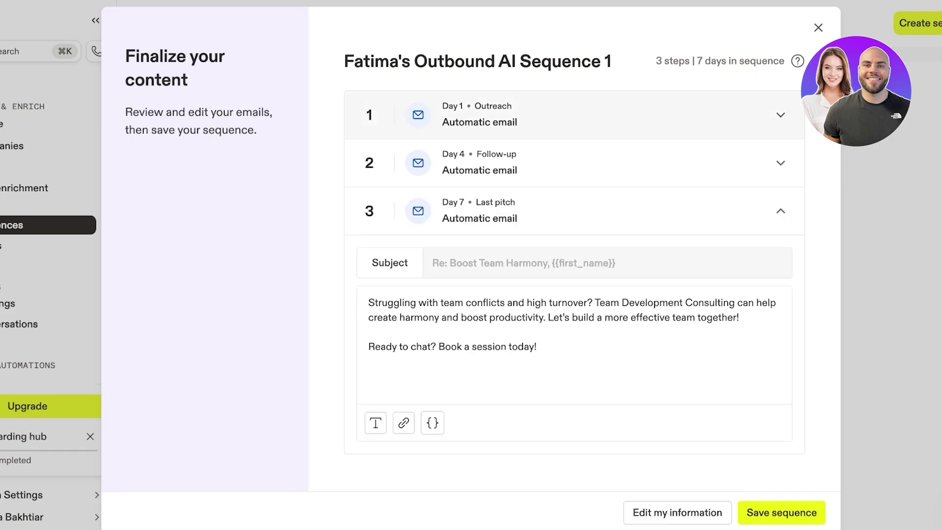
left_click(818, 28)
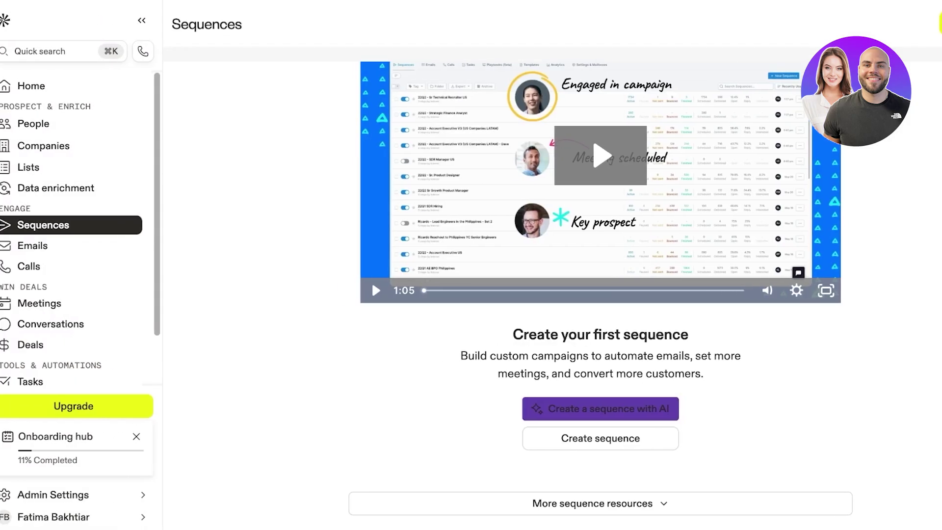
- View the Emails, Calls and Meetings pages
left_click(34, 245)
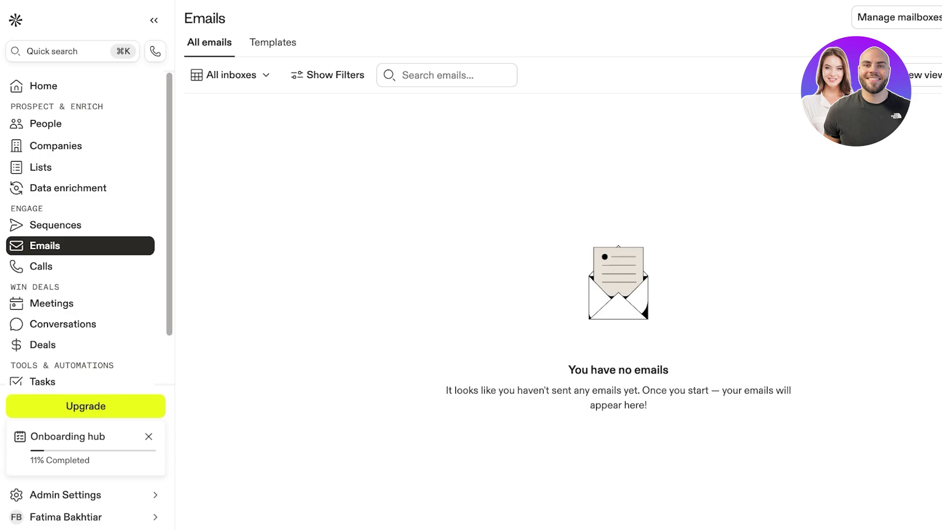
left_click(41, 267)
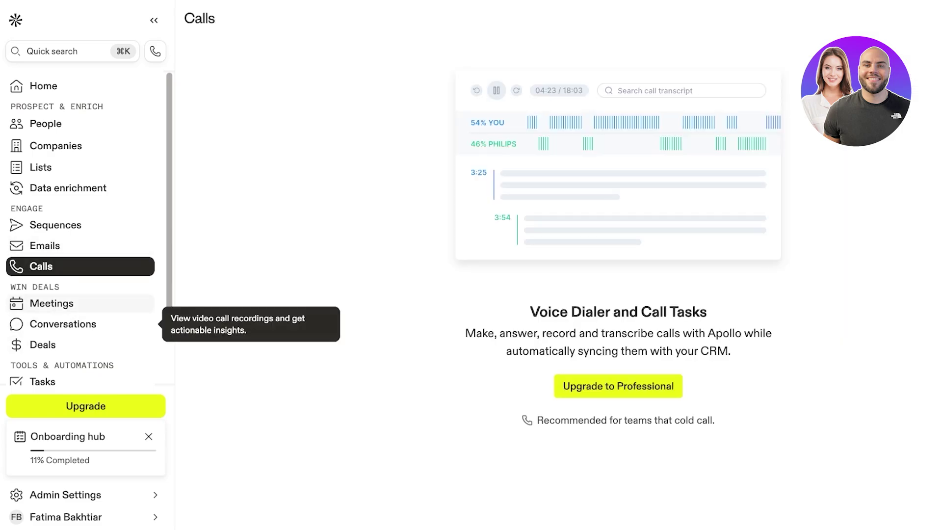
left_click(52, 303)
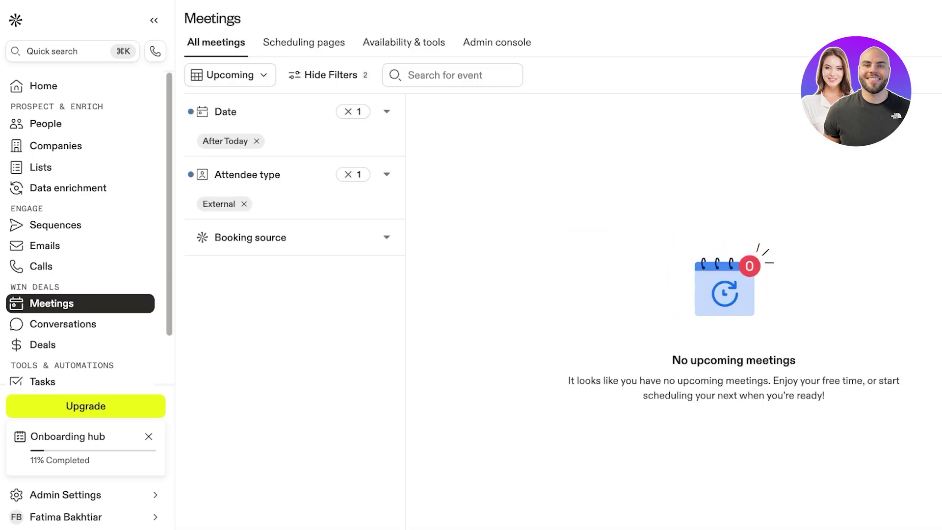
- Complete the Meetings tour on Scheduling pages and turn off the 30 minute meeting page
left_click(303, 42)
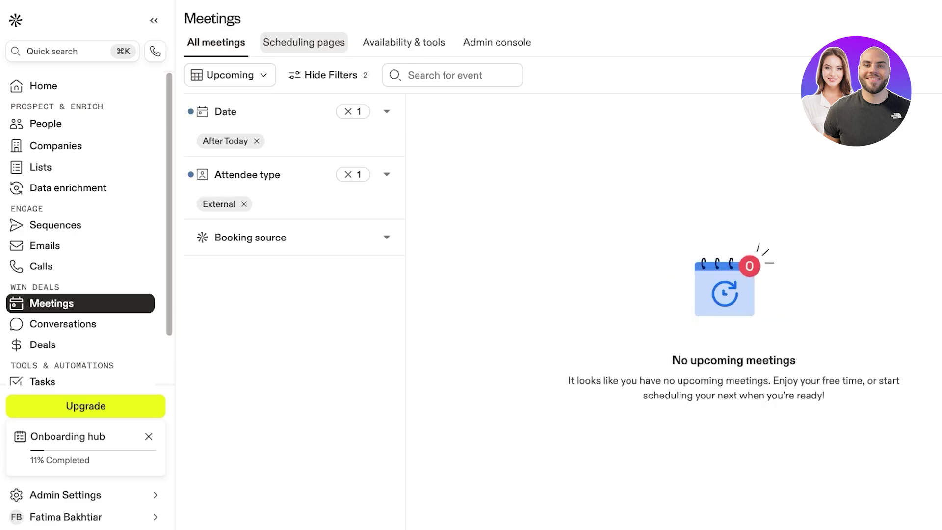
left_click(304, 43)
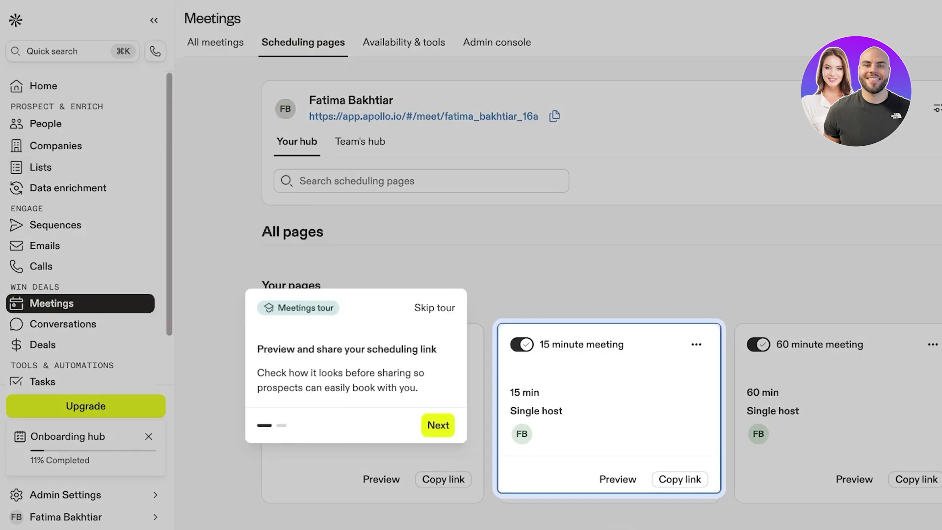
left_click(467, 460)
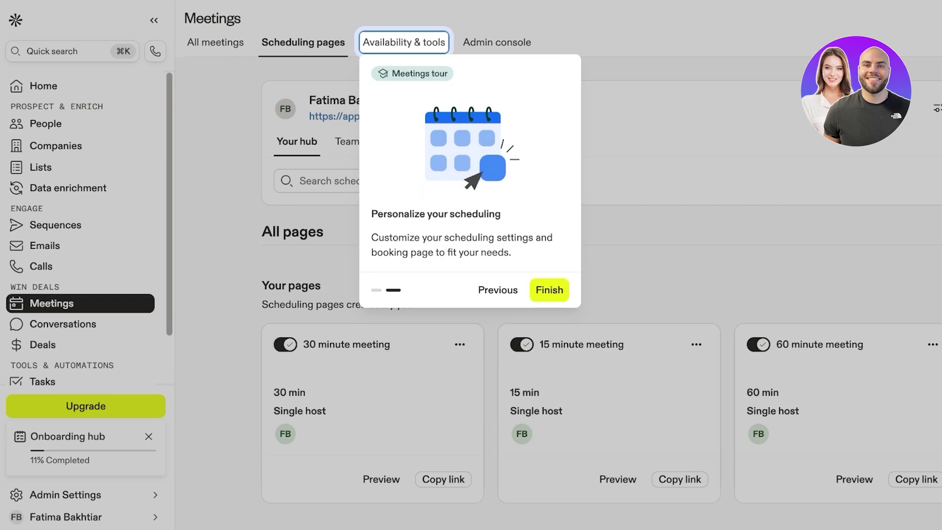
left_click(549, 290)
left_click(285, 344)
left_click(723, 203)
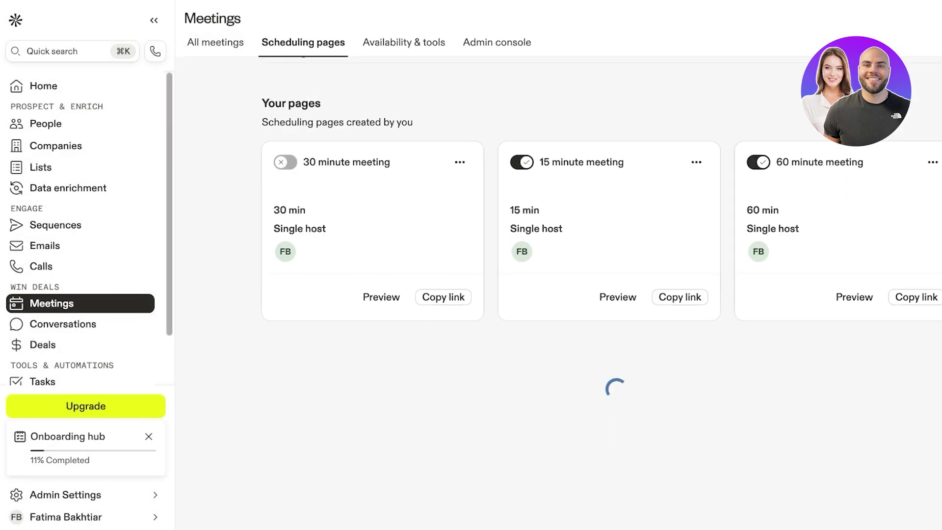
- View the meeting settings in Availability & tools and Admin console, and return to Scheduling pages
left_click(910, 18)
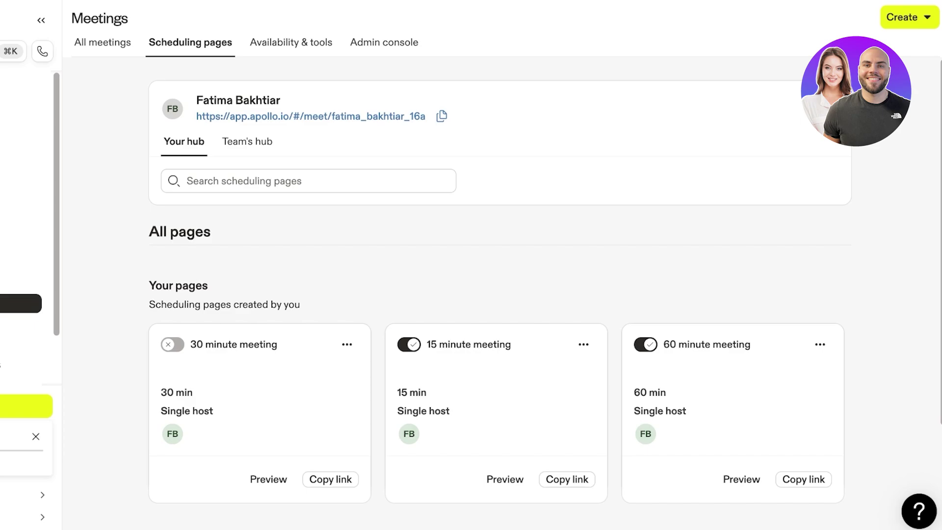
left_click(291, 42)
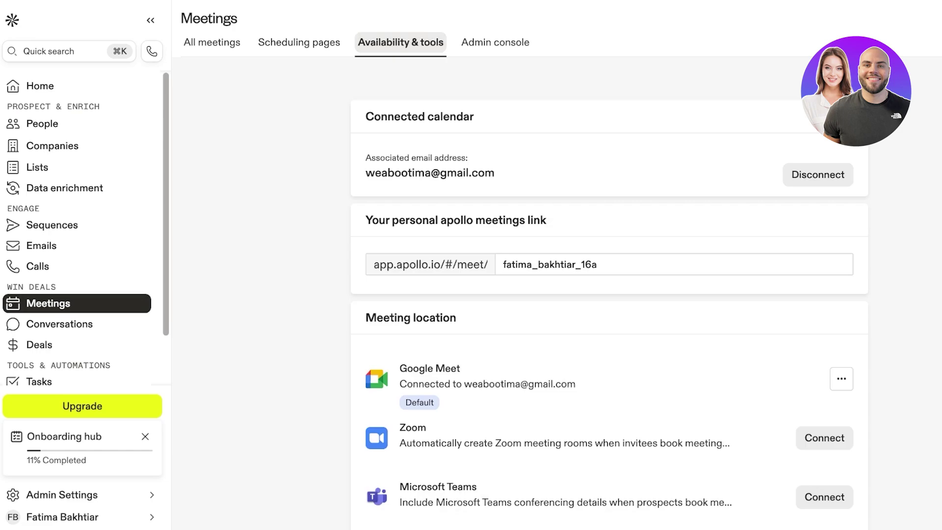
left_click(495, 43)
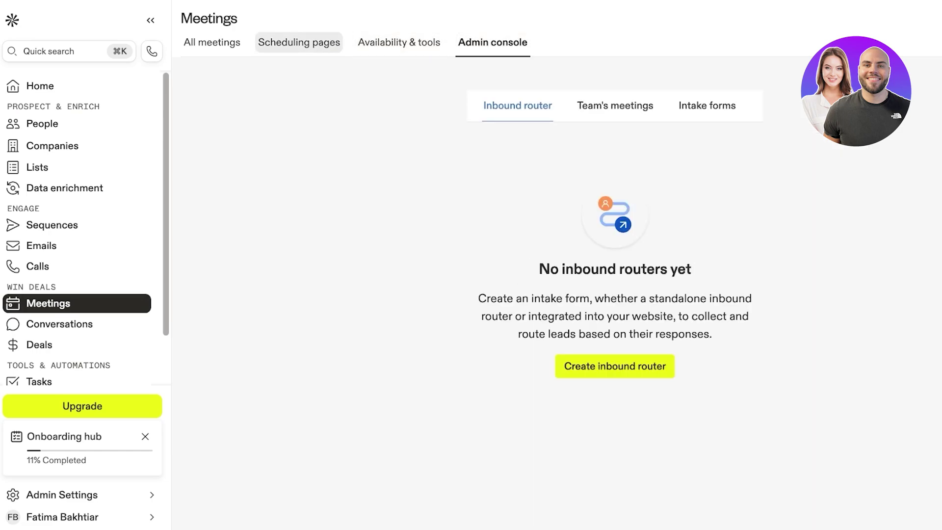
left_click(299, 42)
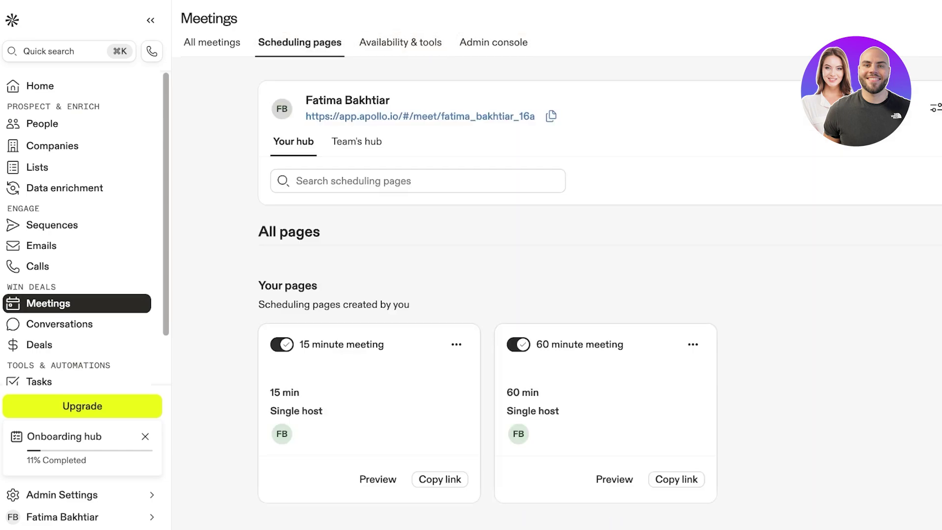
- View the Conversations and Deals pages, and look over the blank form for creating a deal
left_click(59, 324)
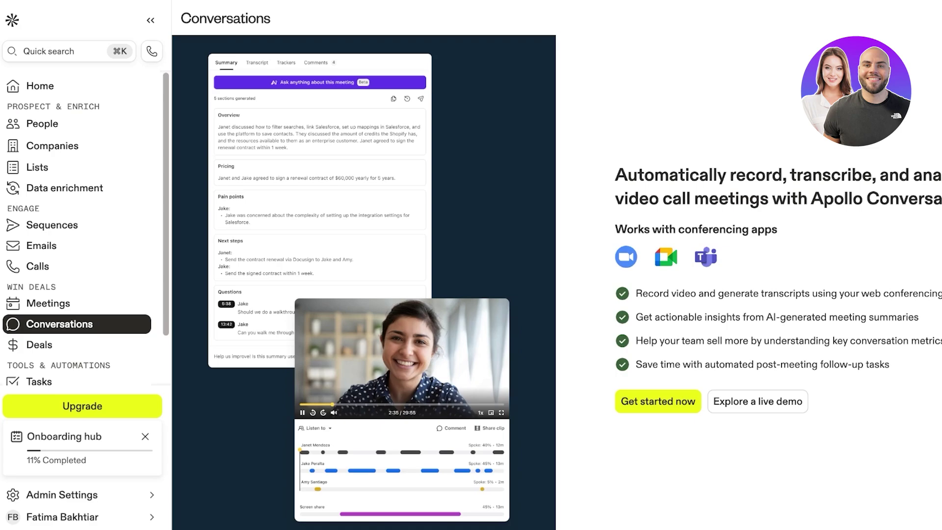
left_click(39, 344)
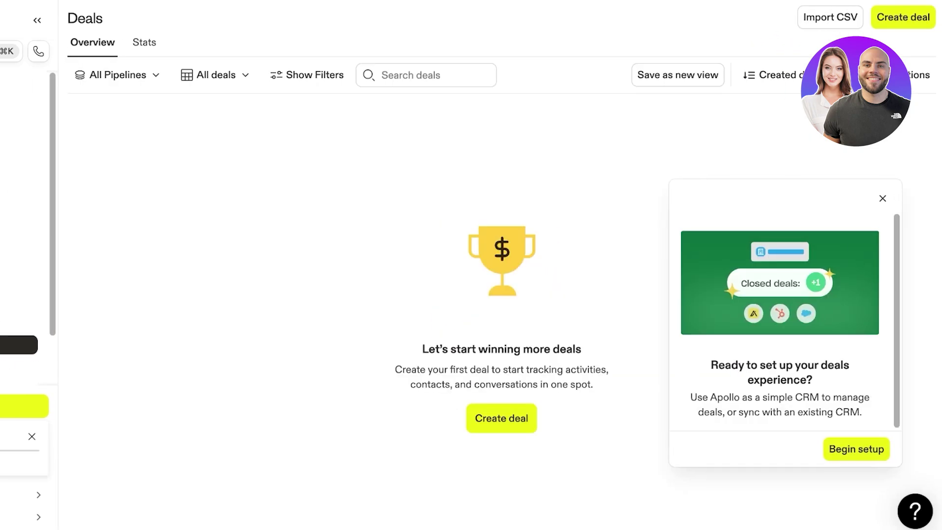
left_click(501, 418)
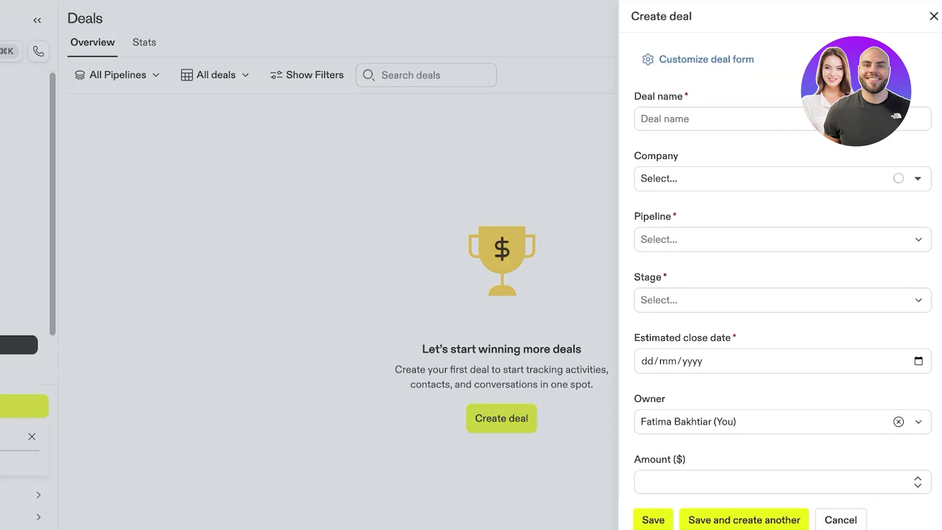
scroll(768, 264, "down", 1)
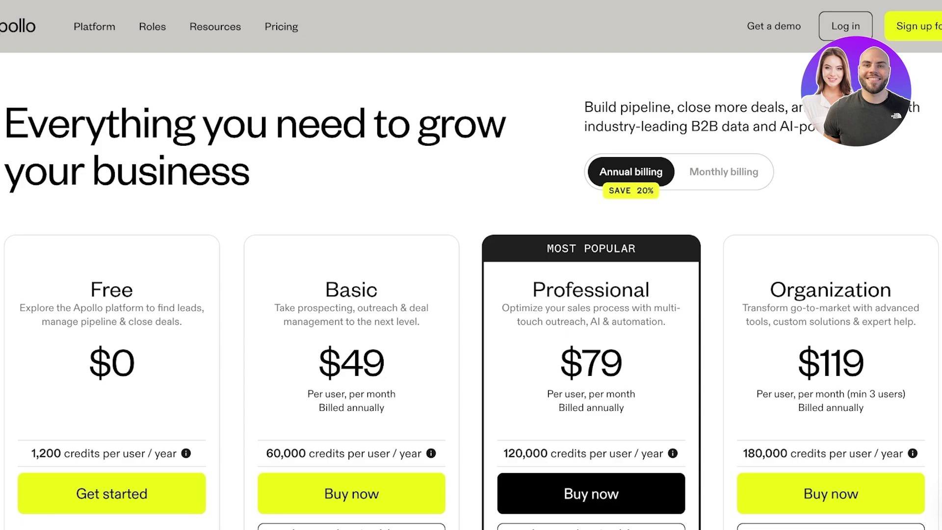
- Compare the annual prices, credits and included features of the Free, Basic, Professional and Organization plans on Apollo's pricing page
scroll(471, 295, "down", 4)
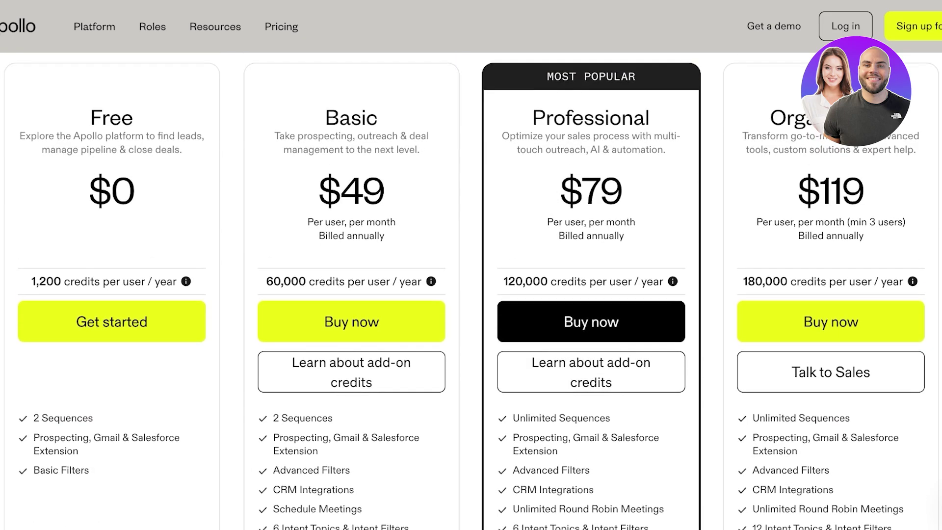
scroll(471, 294, "down", 1)
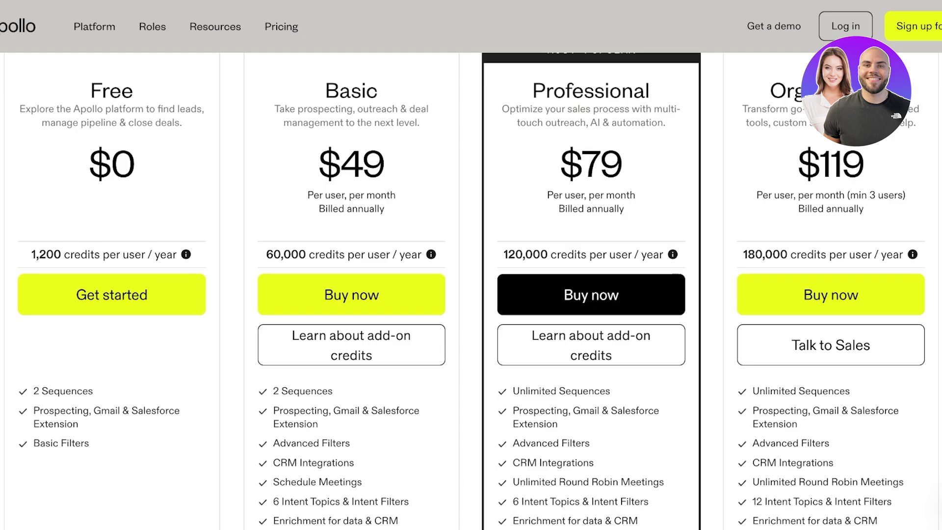
scroll(471, 289, "up", 3)
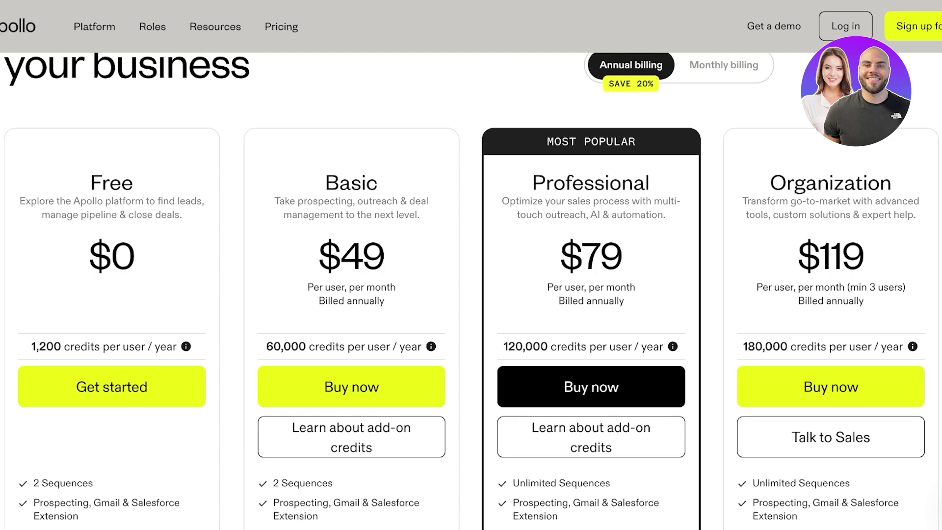
scroll(471, 289, "down", 3)
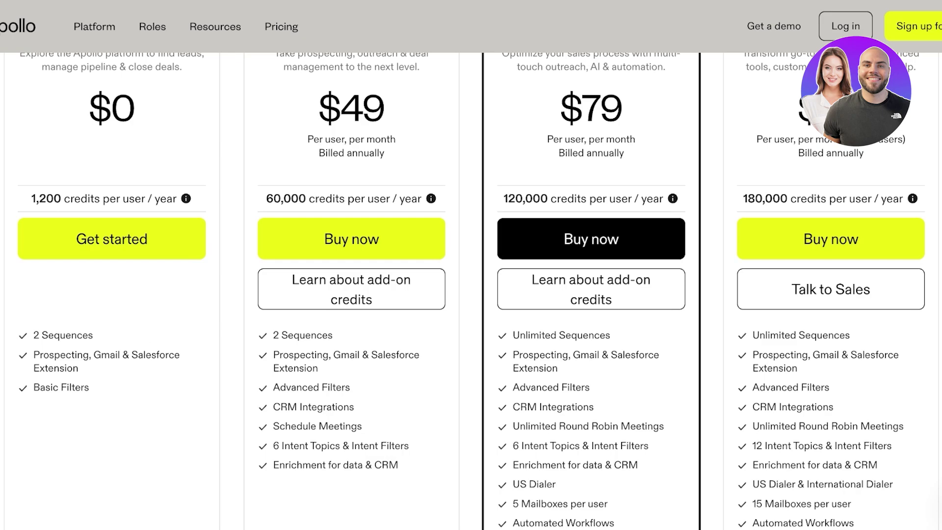
scroll(471, 290, "up", 3)
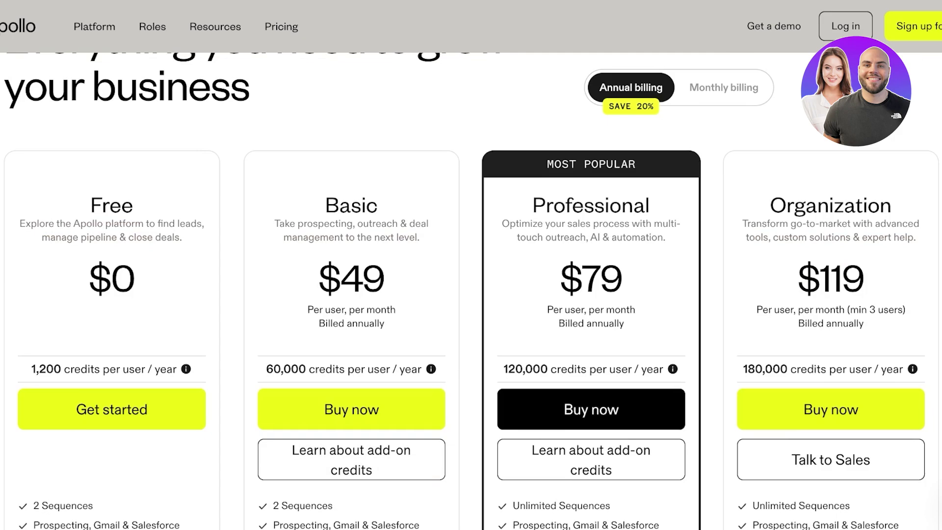
scroll(471, 289, "down", 4)
scroll(471, 290, "down", 3)
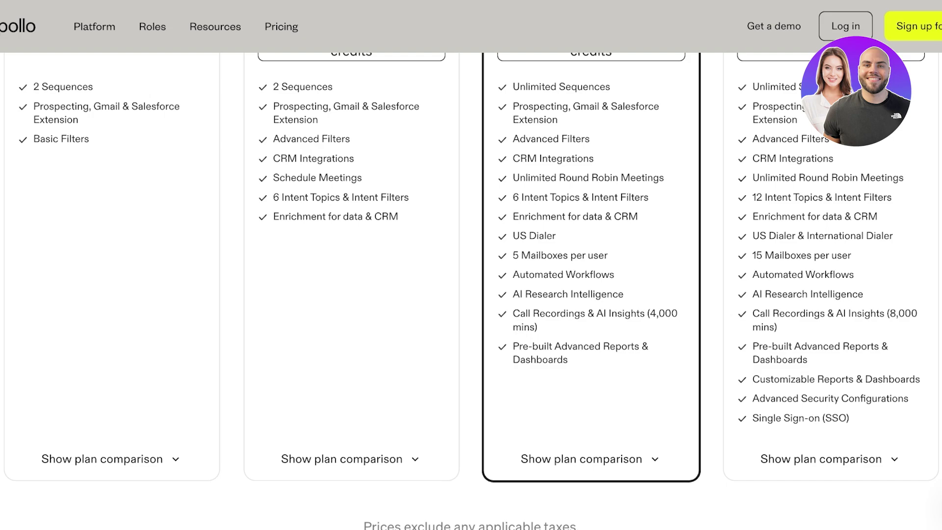
scroll(471, 290, "up", 6)
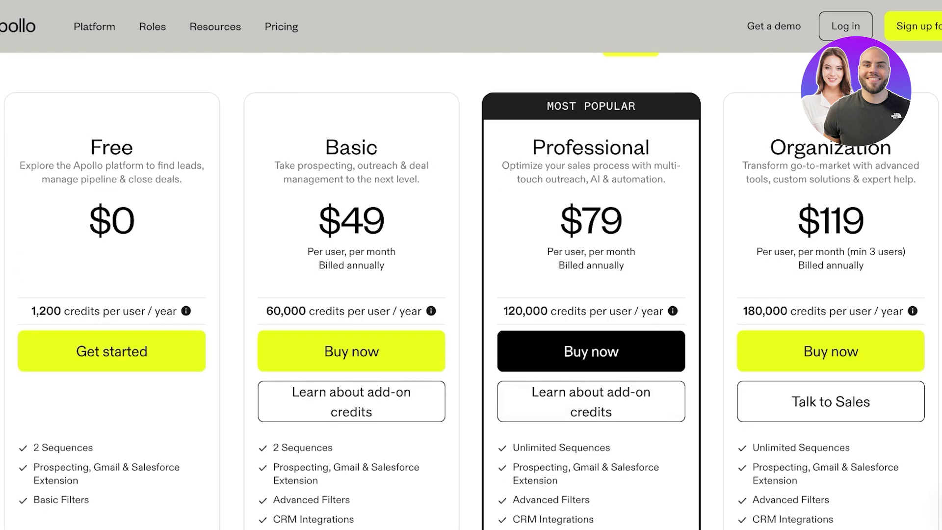
scroll(471, 289, "up", 3)
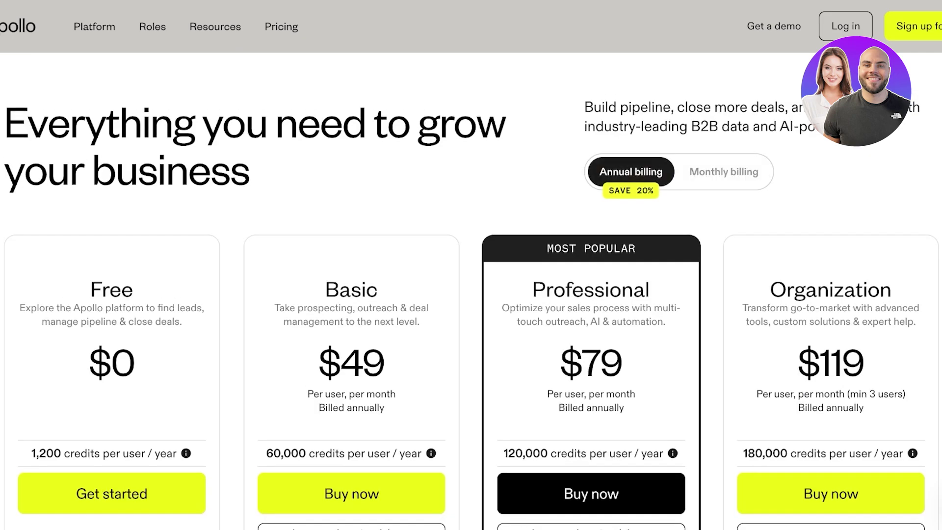
- Switch the plan pricing to monthly billing and compare the prices and credits of the four plans
left_click(723, 171)
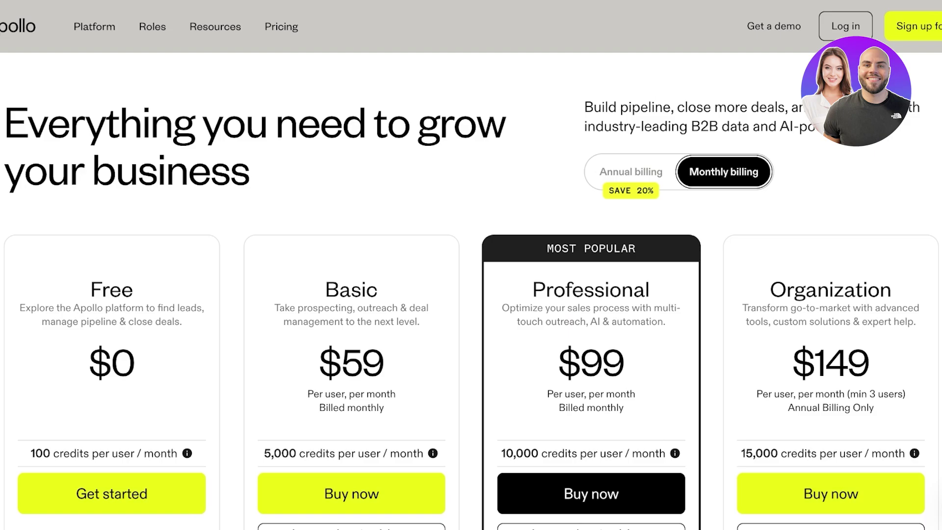
scroll(470, 289, "down", 3)
scroll(471, 289, "up", 2)
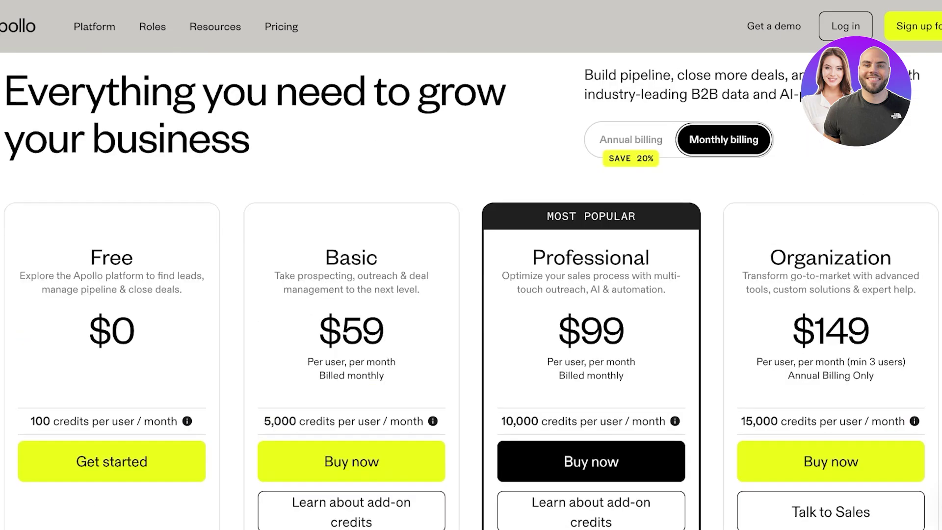
scroll(471, 290, "down", 1)
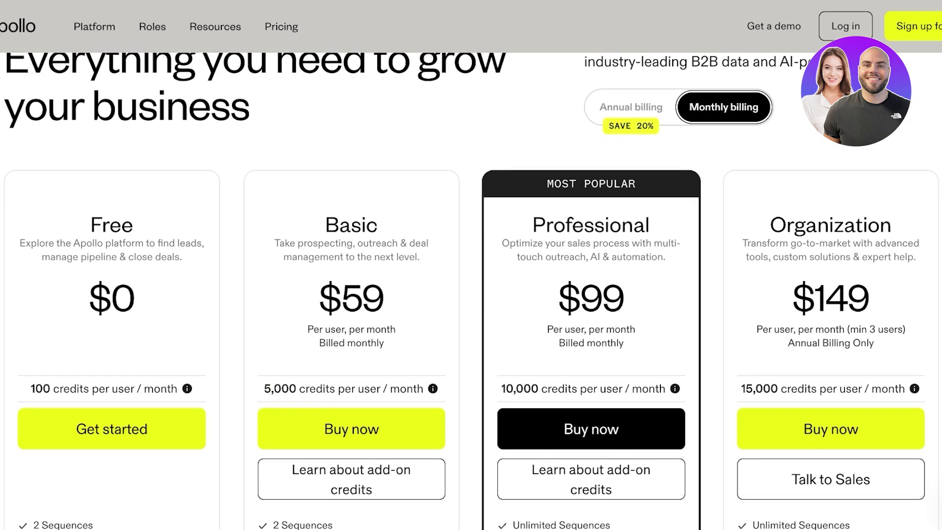
scroll(470, 289, "down", 6)
scroll(470, 290, "up", 8)
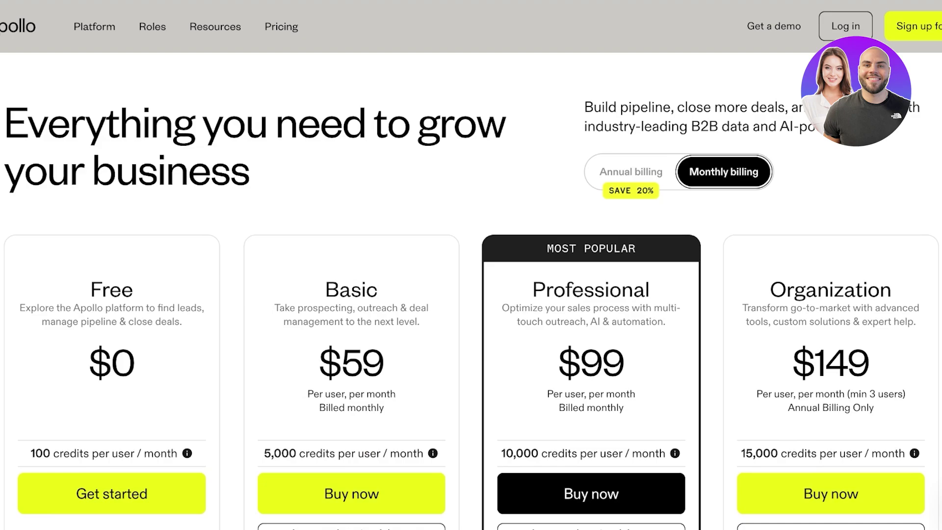